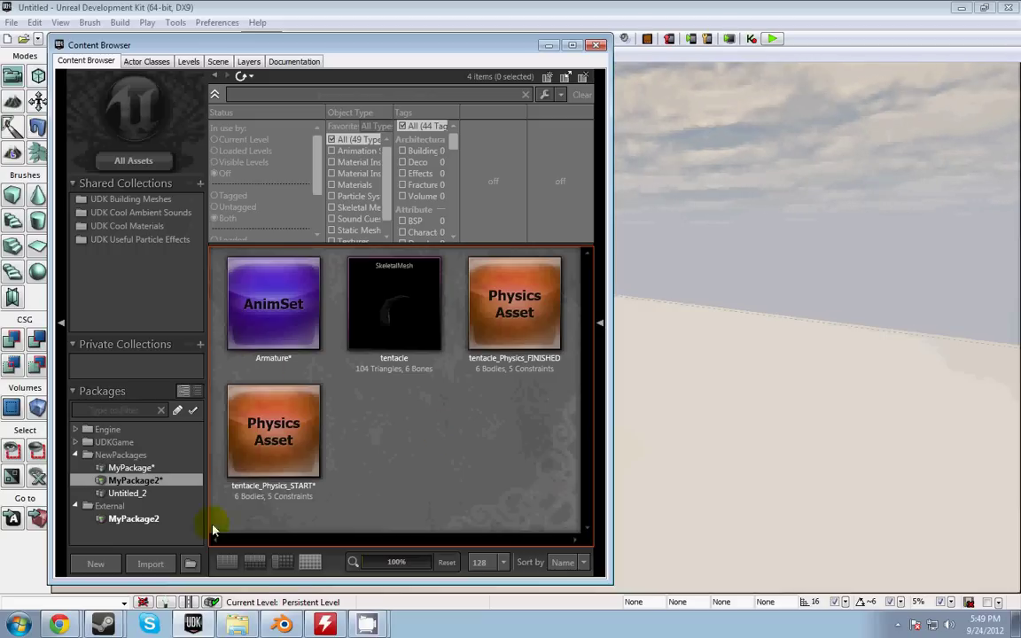
Step: Review the Skeletal Mesh import options for tentacle.fbx, including Import Animations and Use T0As Ref Pose, without importing the file
click(167, 565)
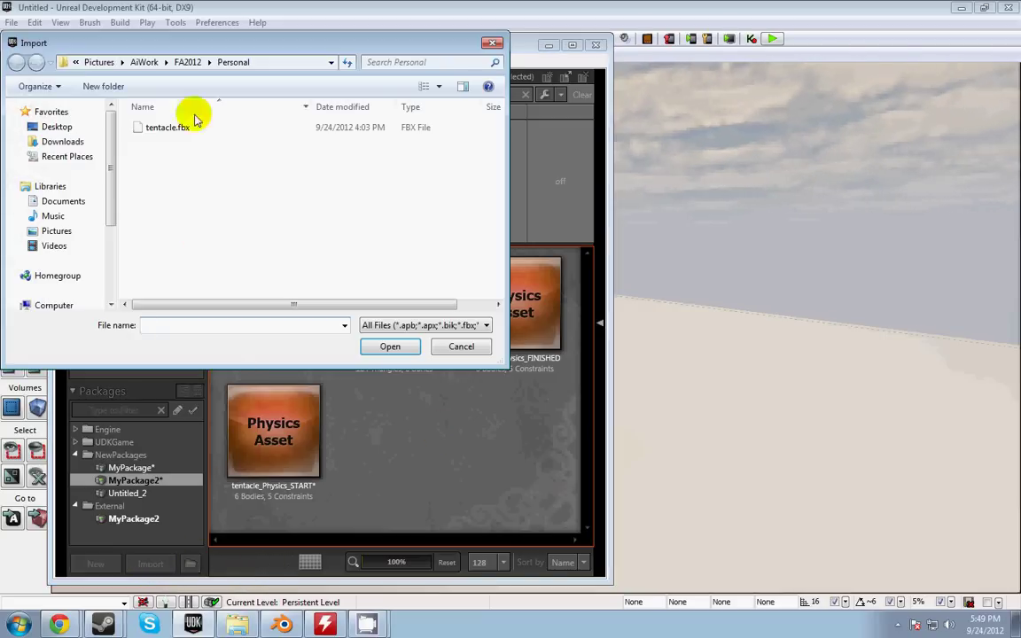
click(170, 128)
double_click(170, 128)
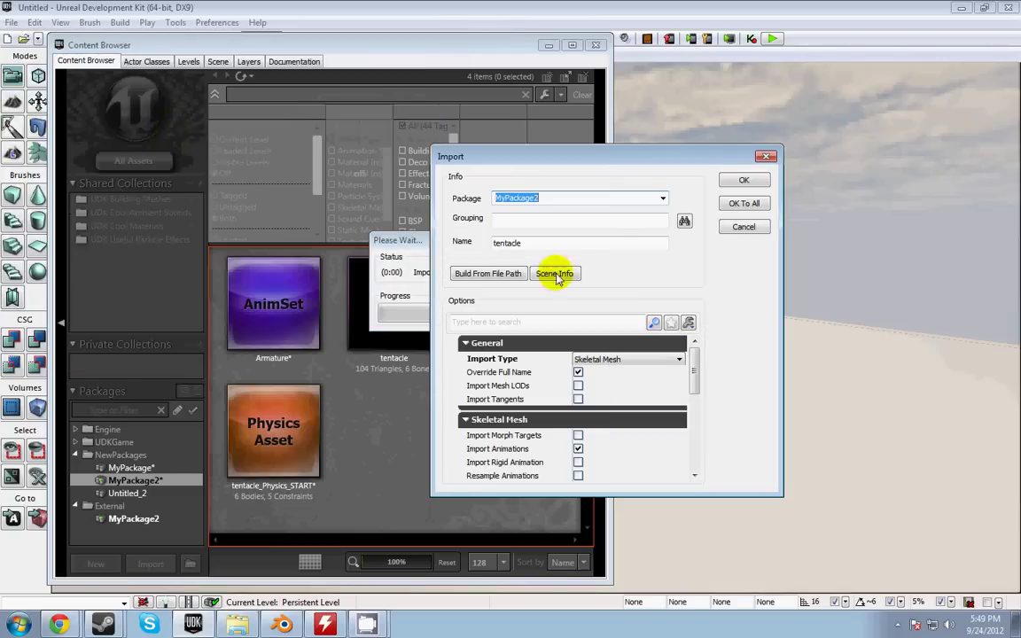
click(648, 360)
click(625, 372)
click(578, 449)
click(578, 448)
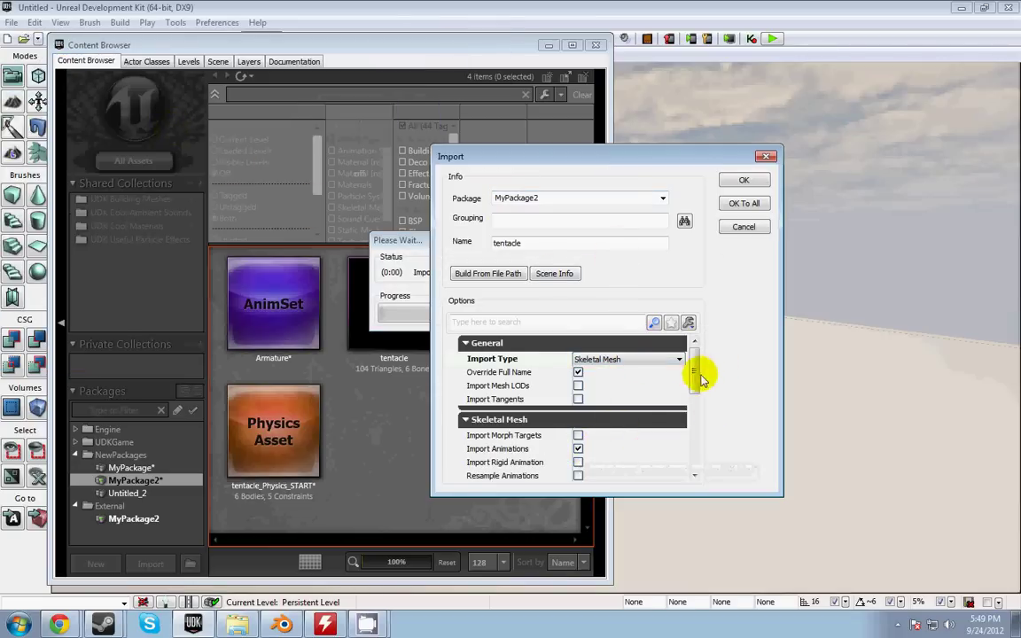
drag(695, 372, 695, 405)
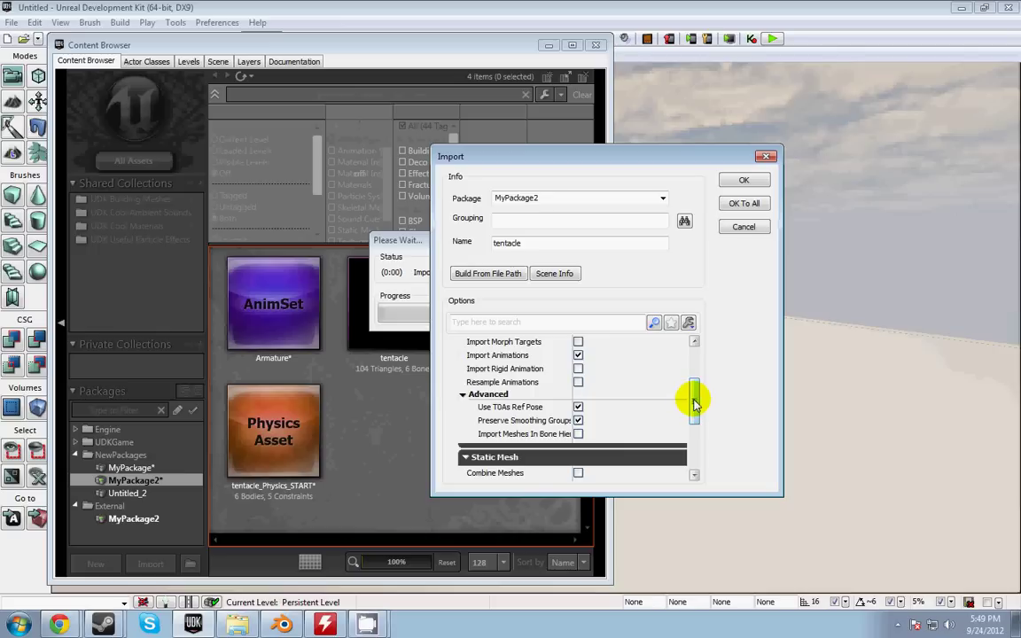
click(578, 407)
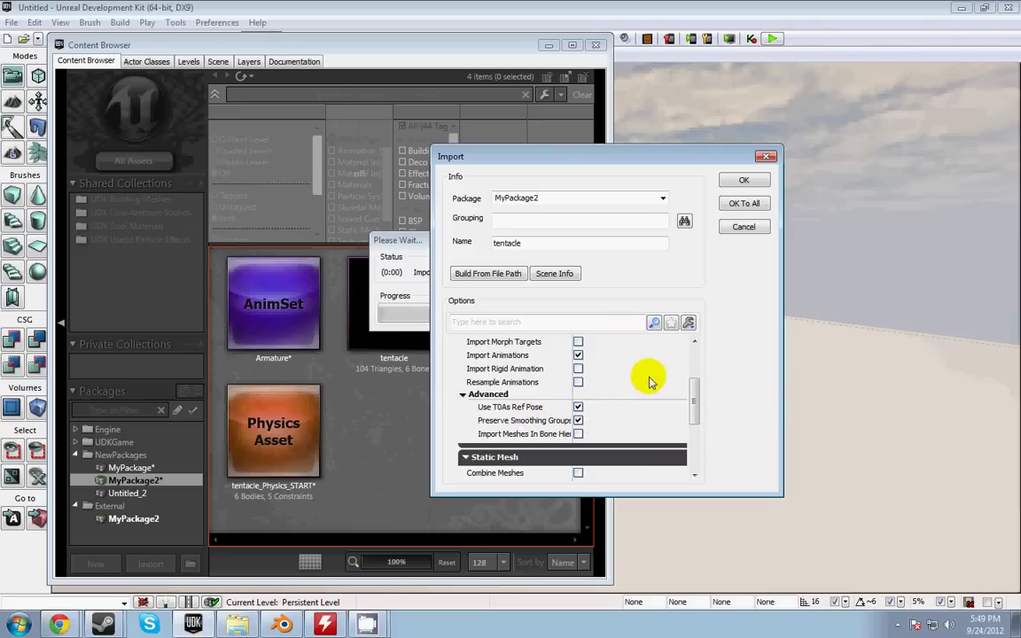
click(769, 158)
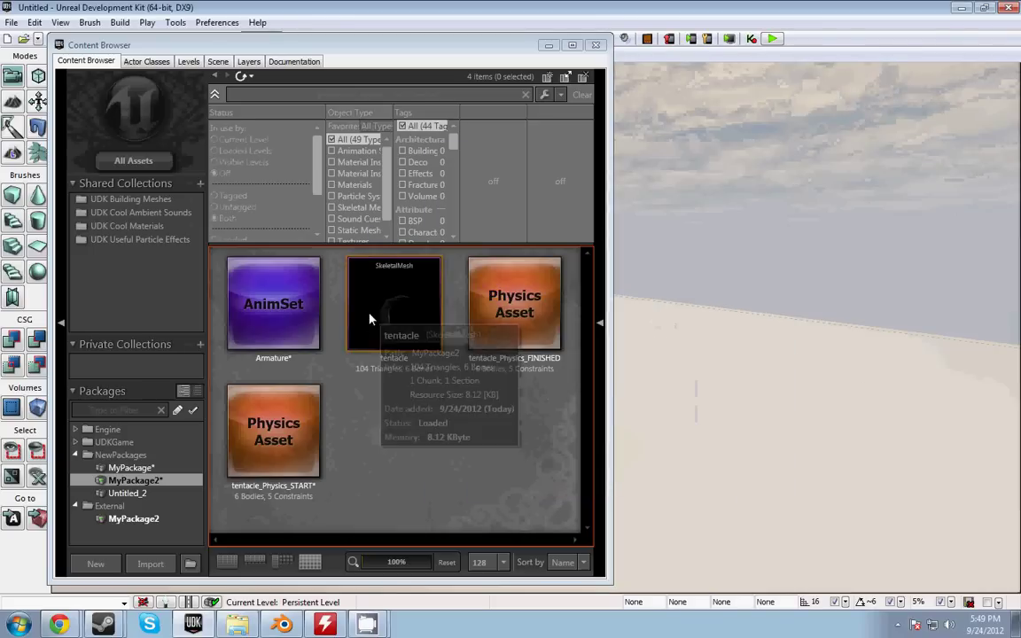
Step: Open the Armature AnimSet, play the tentacle animation and inspect it from the side, and close the editor
double_click(285, 318)
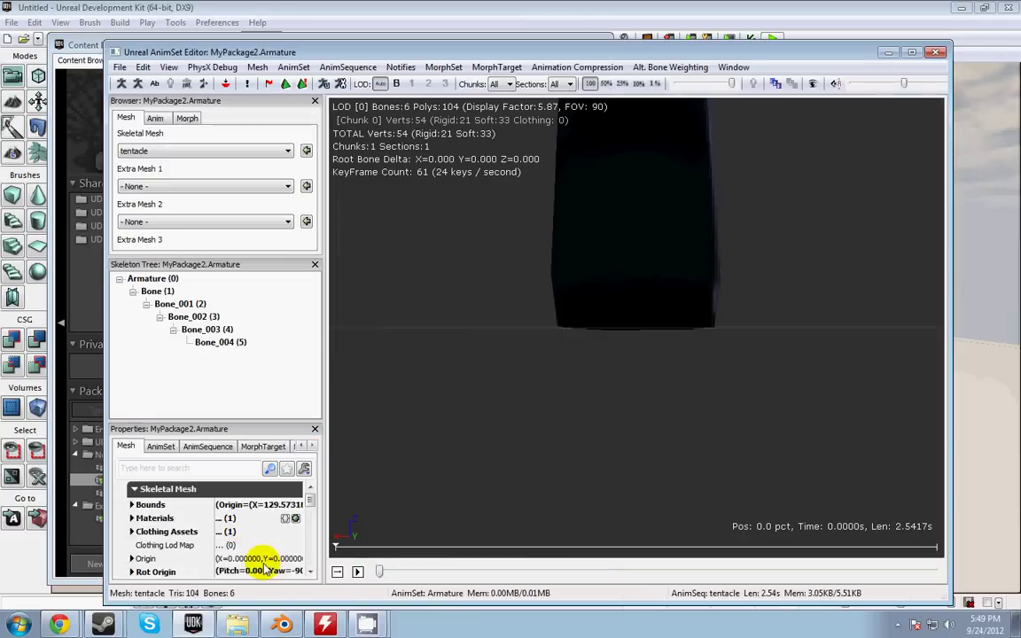
click(357, 571)
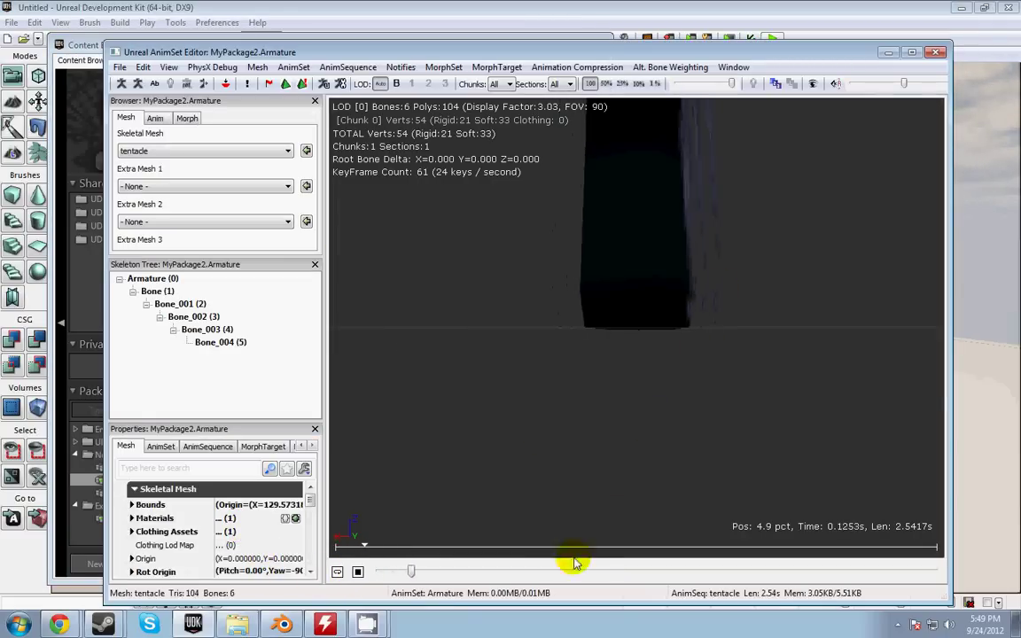
right_drag(466, 562, 426, 384)
drag(426, 384, 628, 562)
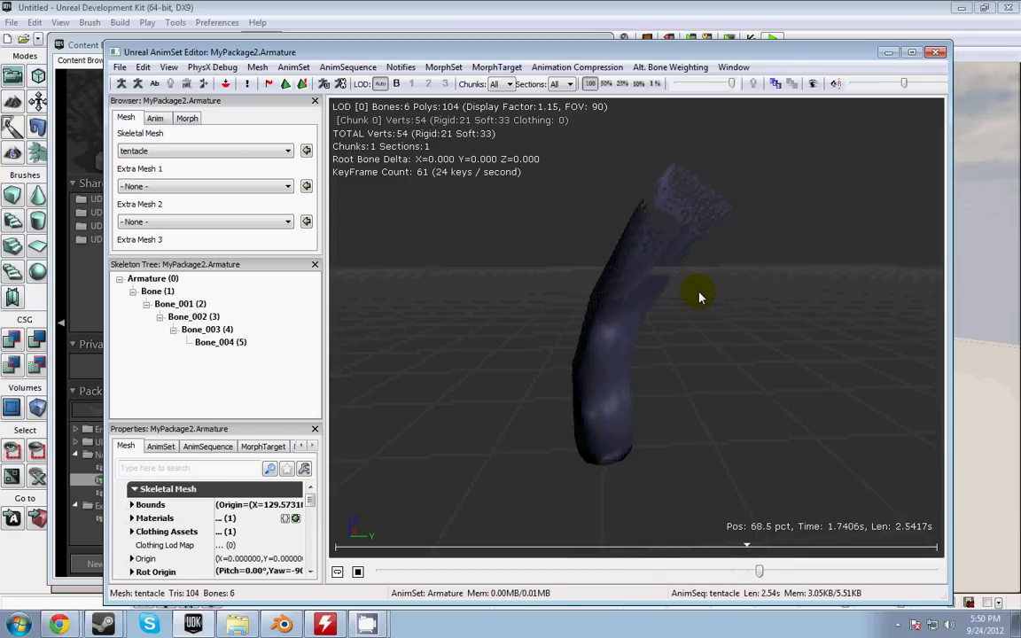
click(937, 55)
click(392, 332)
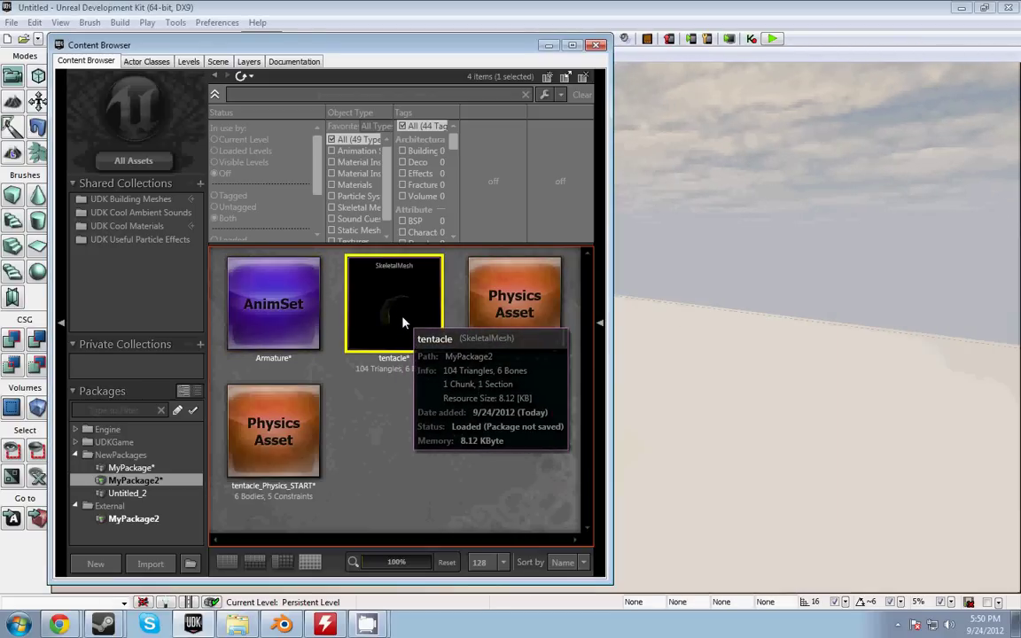
right_click(403, 323)
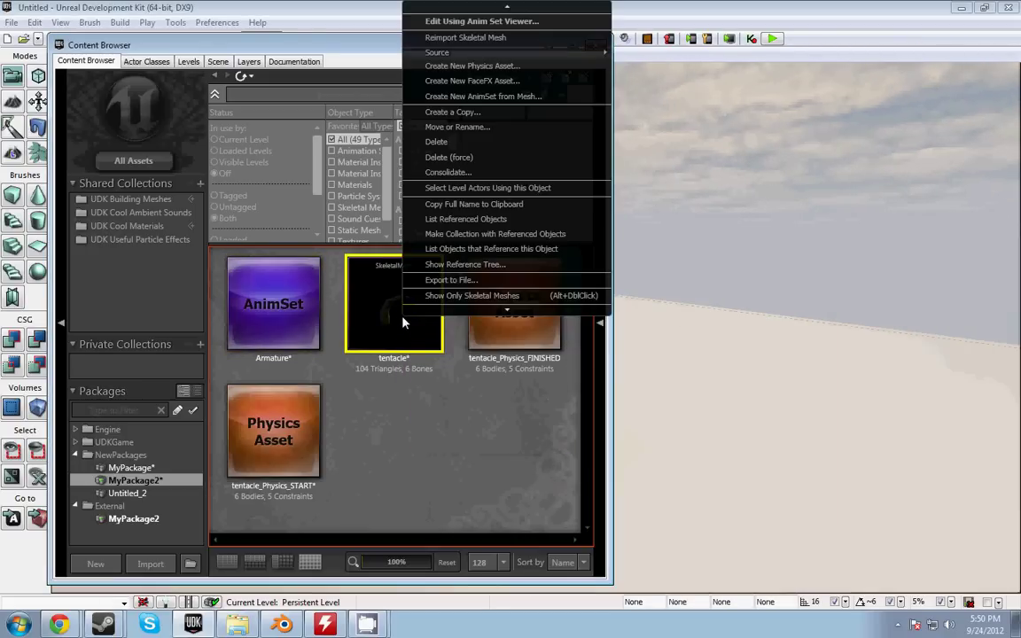
click(517, 67)
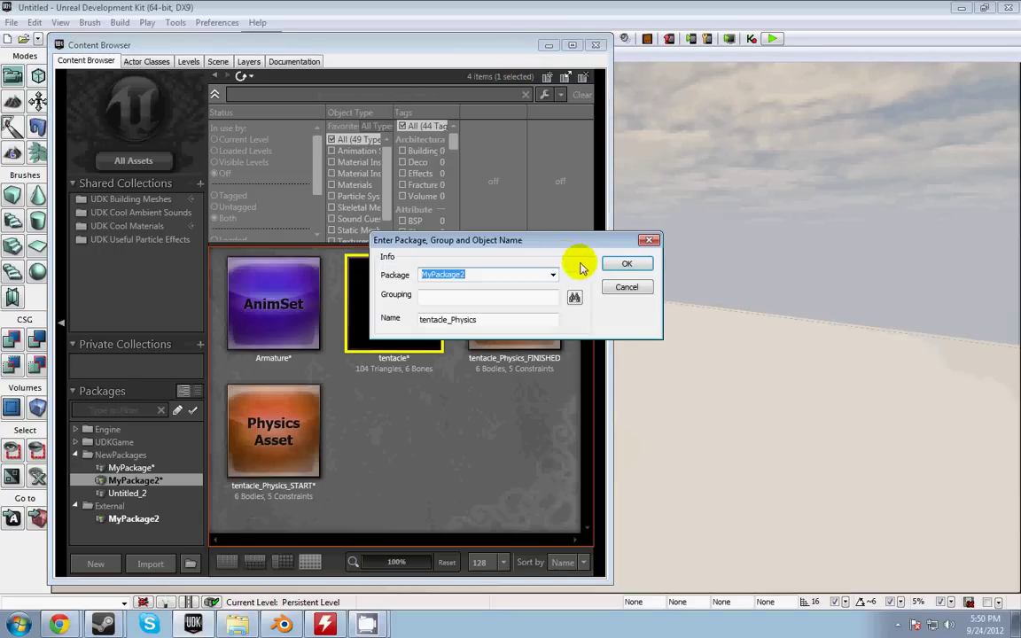
click(652, 241)
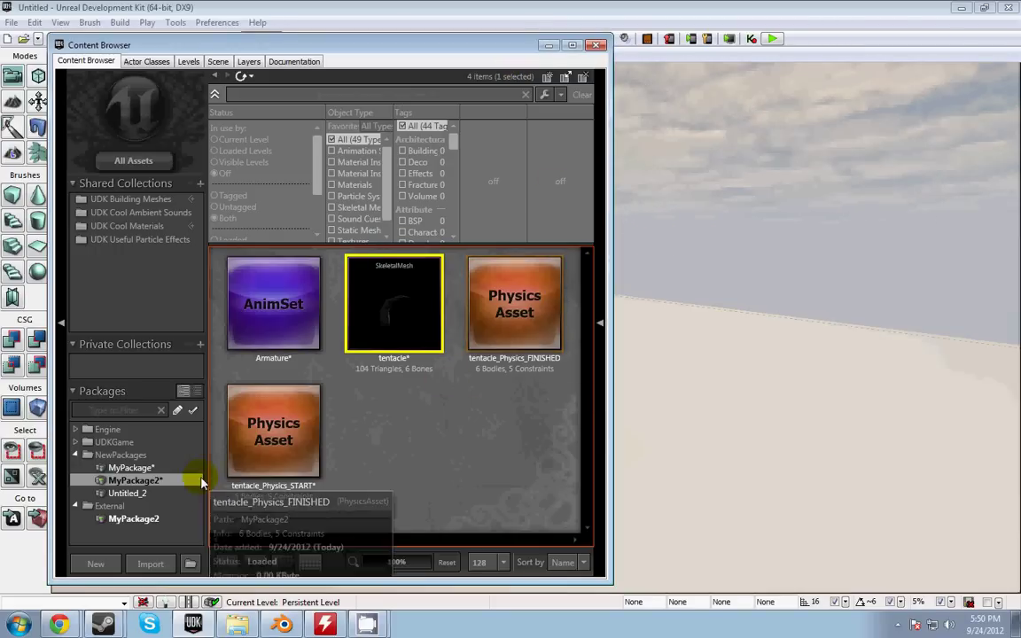
Step: Open the tentacle_Physics_START physics asset and select the Bone_003 collision body
double_click(264, 443)
drag(503, 204, 503, 180)
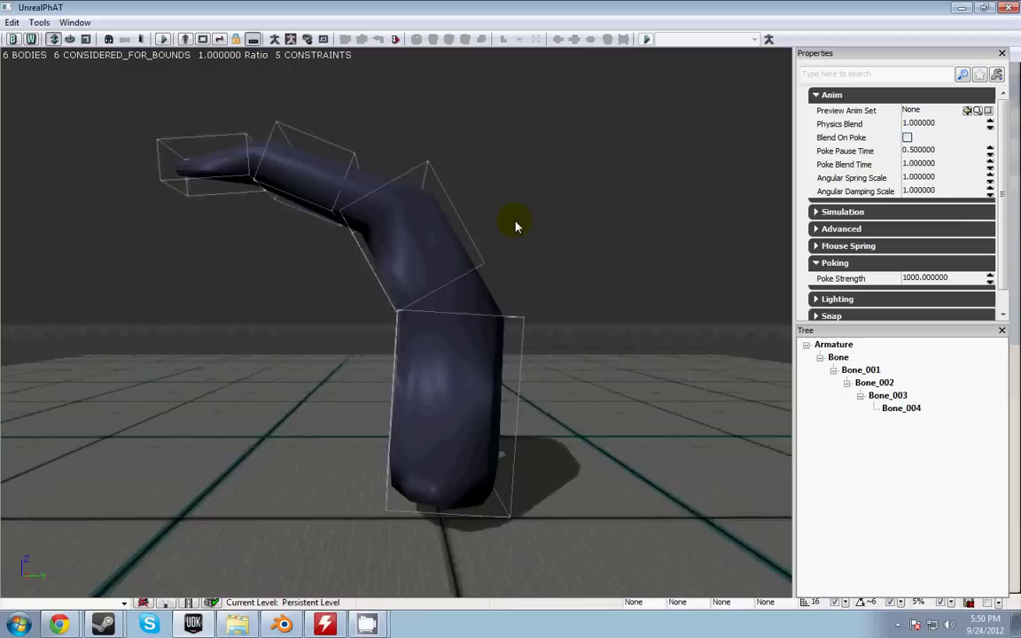
click(440, 195)
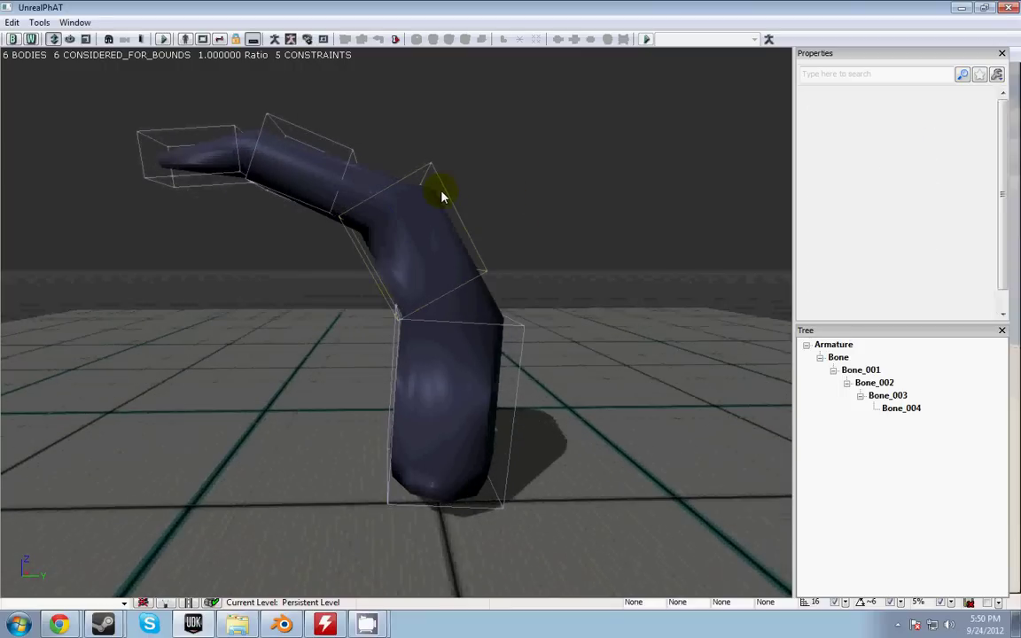
click(314, 135)
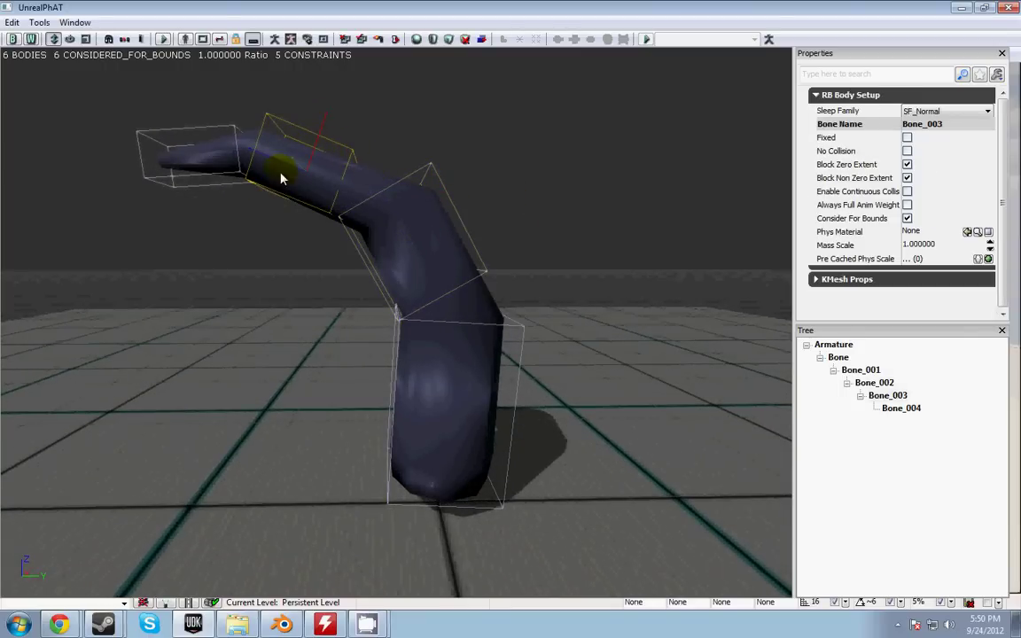
Step: Try the rotation and scaling modes for the Bone_003 body and return to translation mode
drag(424, 131, 435, 206)
click(70, 39)
click(86, 42)
click(55, 39)
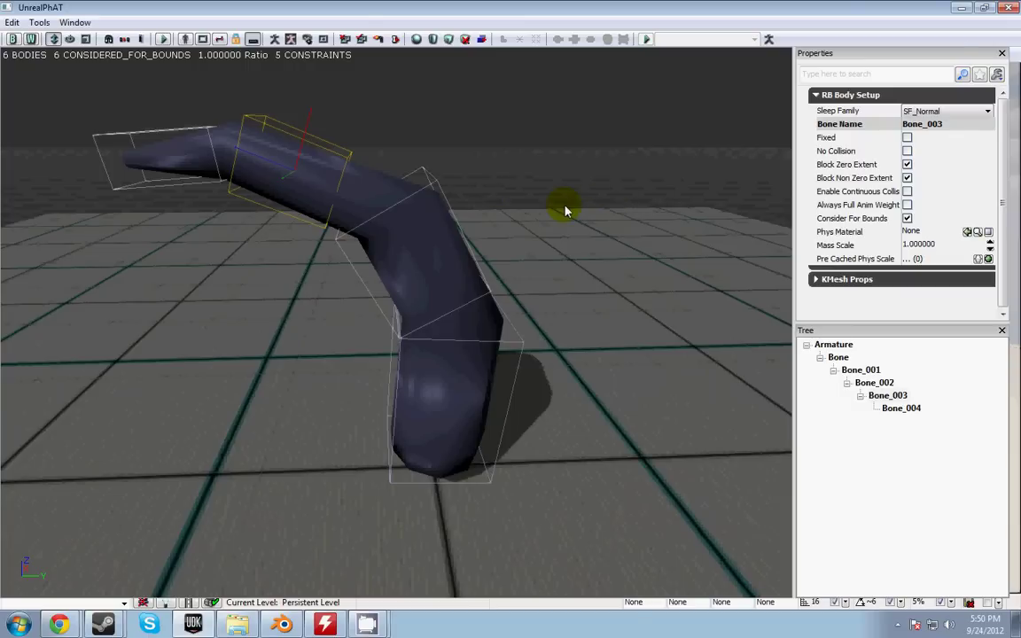
Step: Examine the tentacle's collision bodies in hidden and solid collision rendering, selecting the Bone_004 body, and return to wireframe collision rendering
click(202, 41)
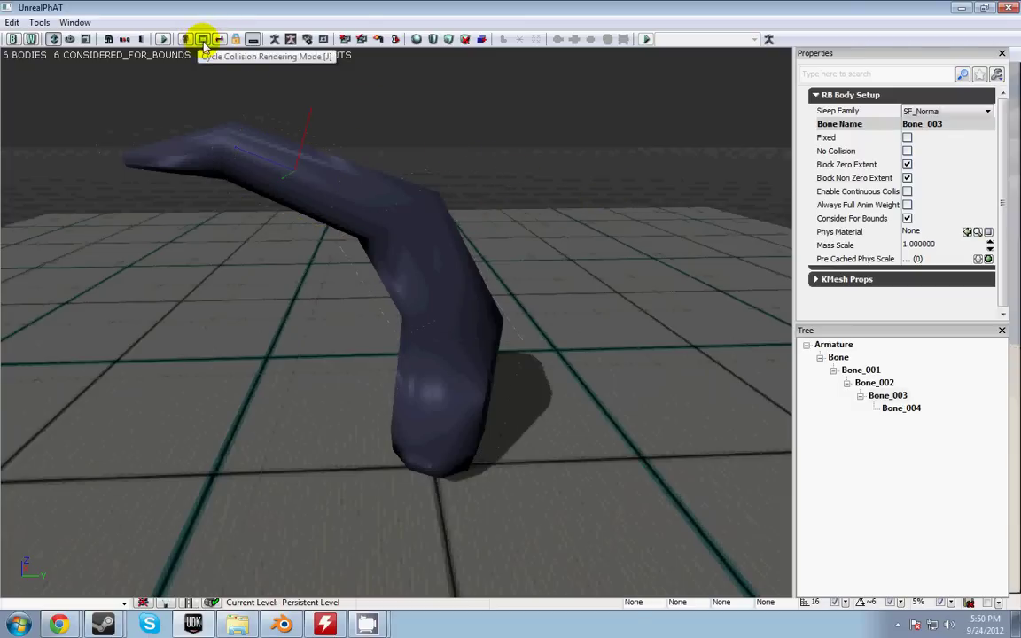
click(202, 41)
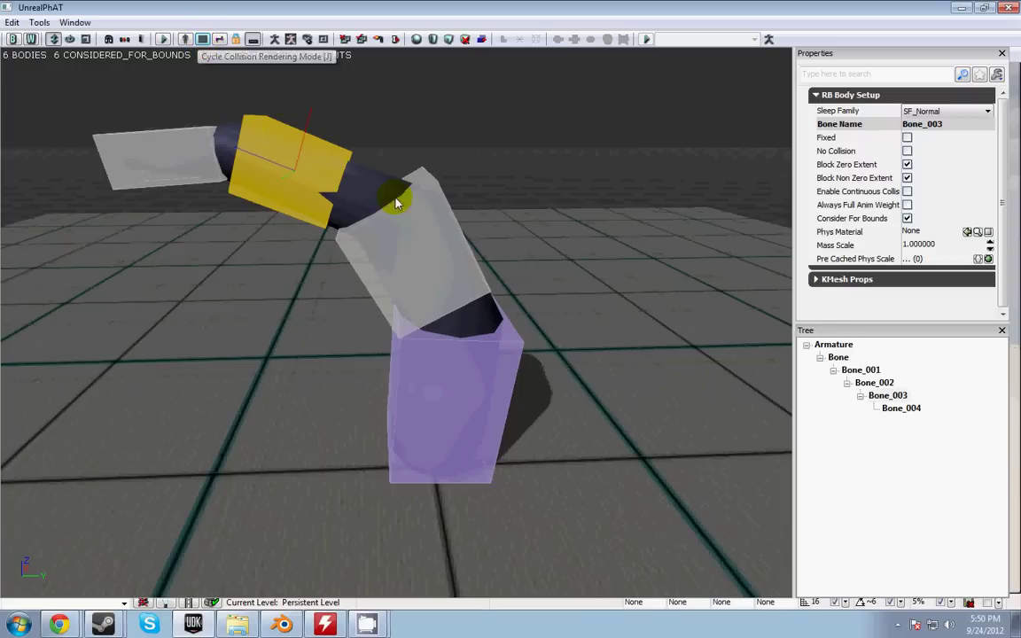
click(486, 210)
click(468, 304)
click(503, 421)
click(264, 152)
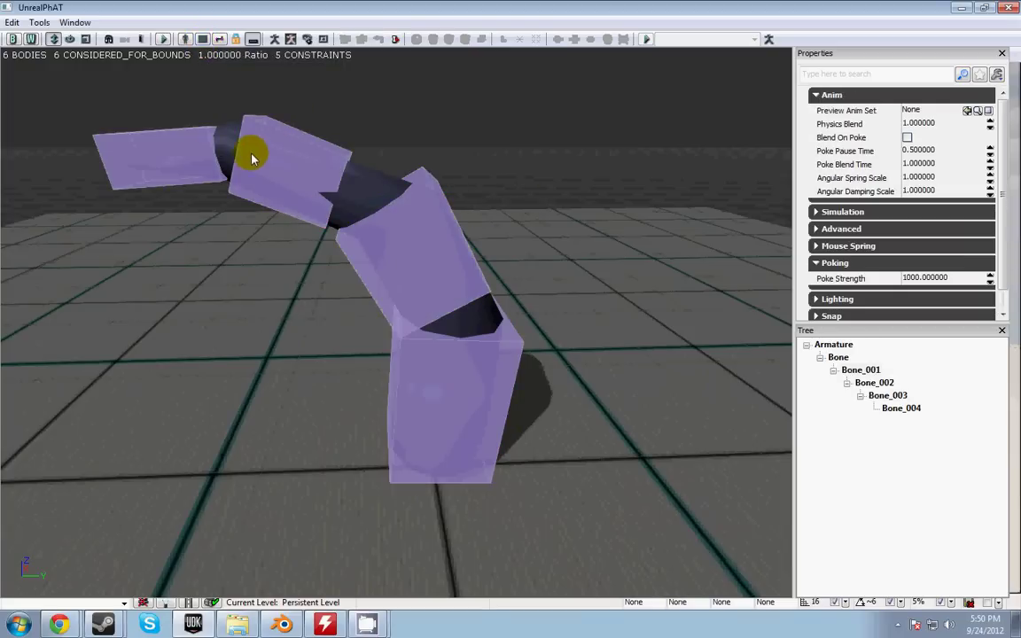
click(175, 179)
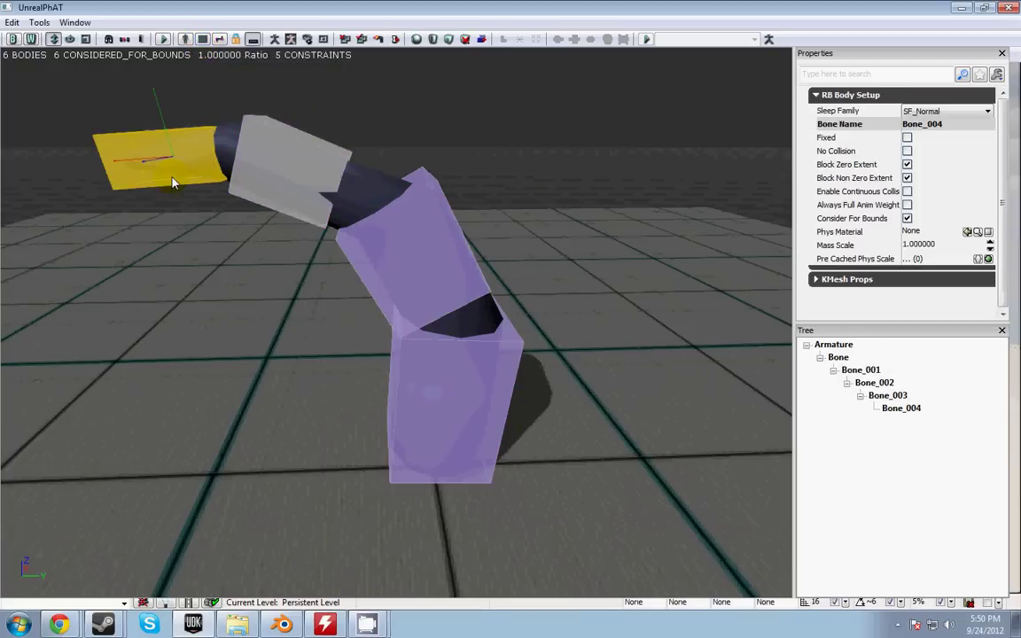
click(203, 40)
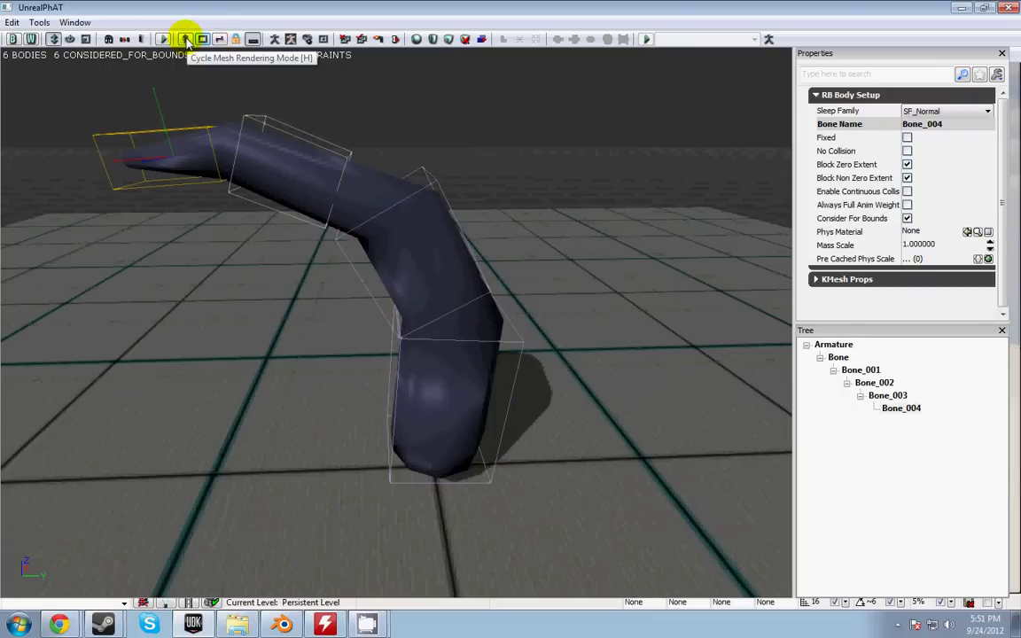
Step: Cycle the tentacle's mesh rendering through wireframe and hidden back to solid, and clear the body selection
click(186, 40)
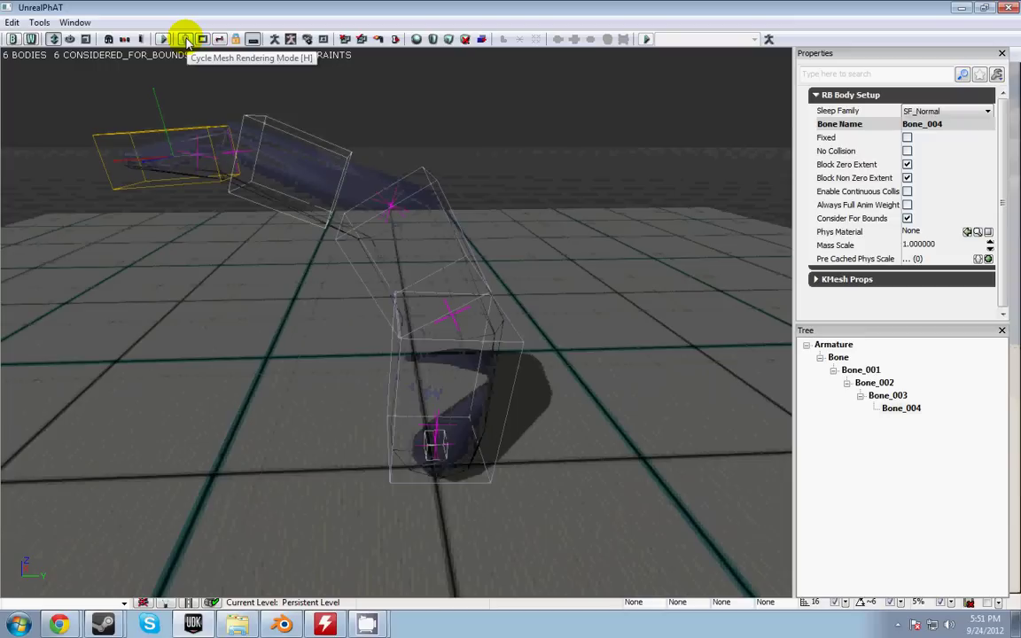
click(186, 40)
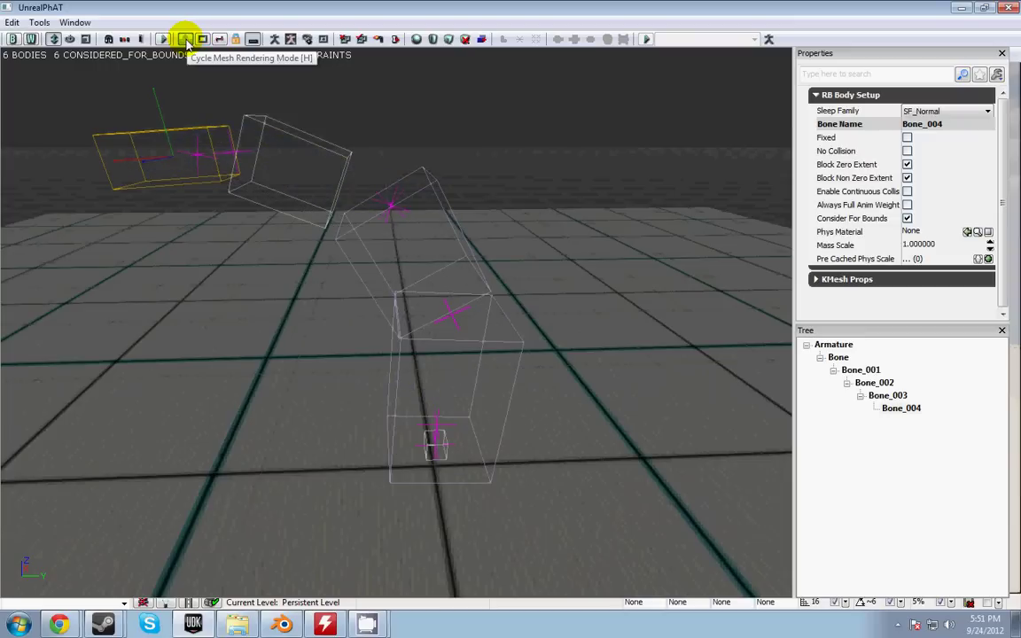
click(186, 40)
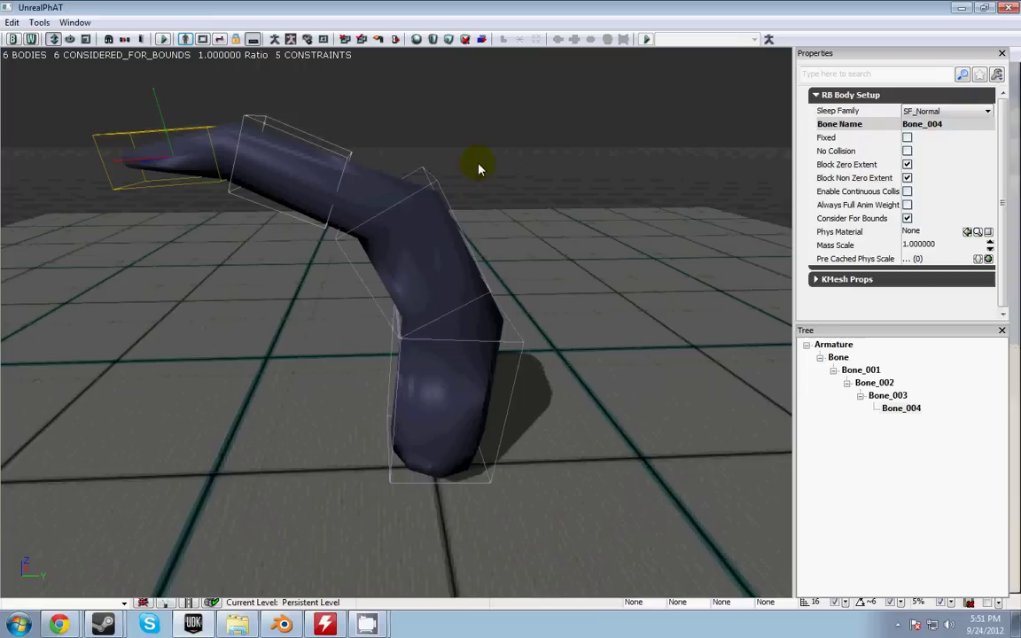
drag(478, 168, 496, 180)
click(498, 180)
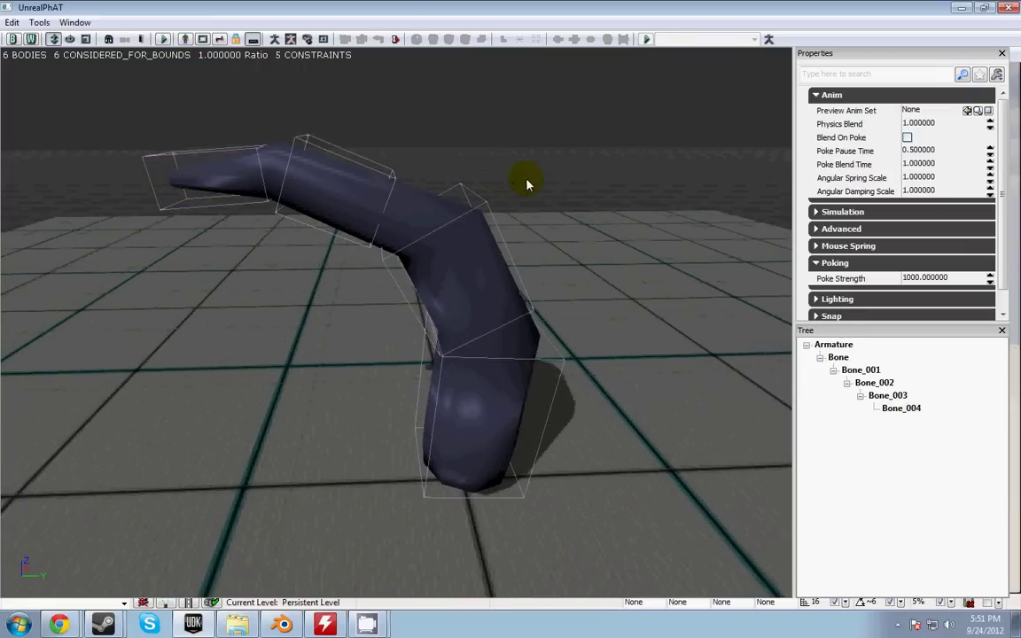
Step: Run the physics simulation on the tentacle to observe its collapse behaviour, and stop it
key(s)
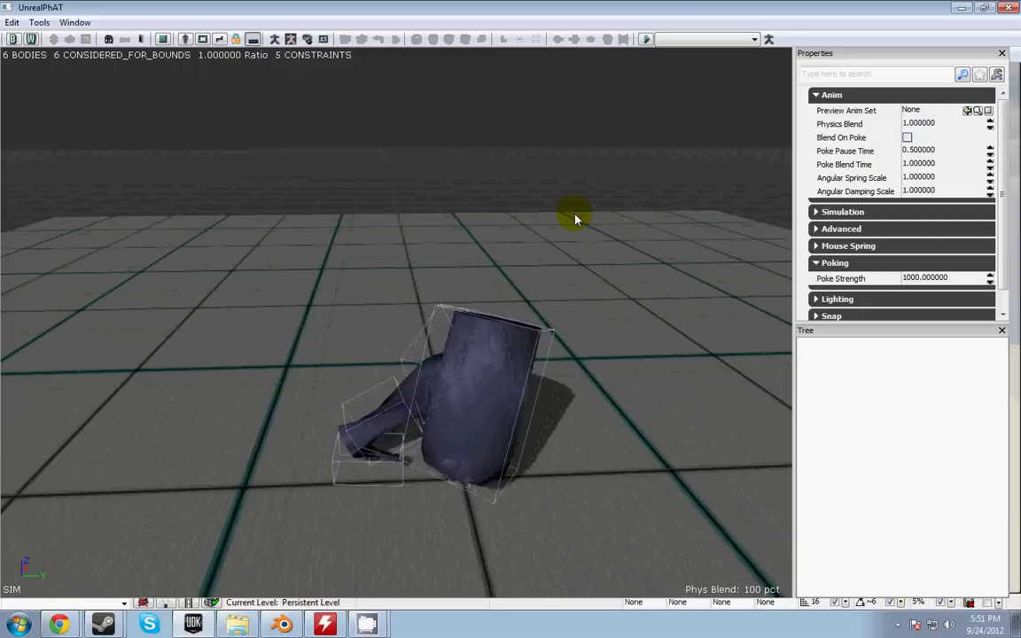
key(s)
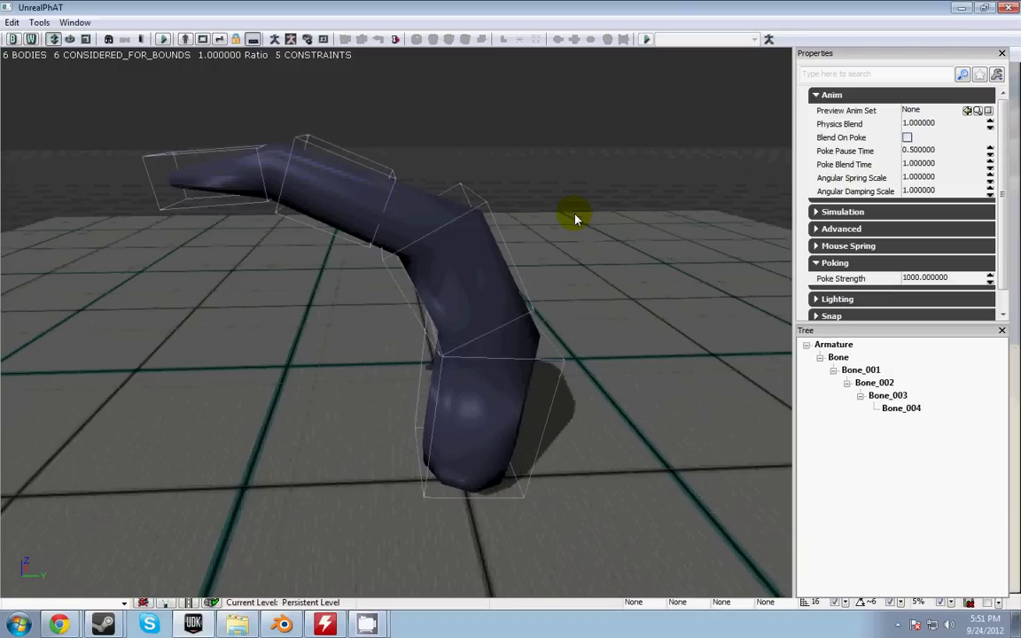
mouse_move(574, 237)
mouse_down()
mouse_move(560, 167)
mouse_move(529, 136)
mouse_move(546, 150)
mouse_move(578, 248)
mouse_up()
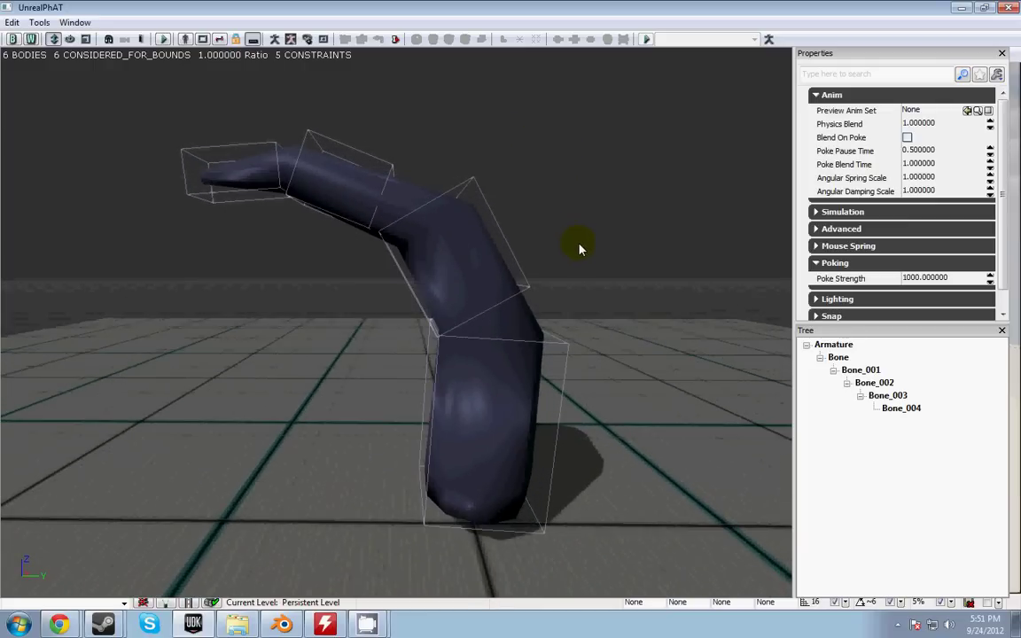
Step: Assign the Armature AnimSet as the Preview Anim Set, enable Blend On Poke, and maximize the physics asset editor
double_click(527, 13)
click(148, 34)
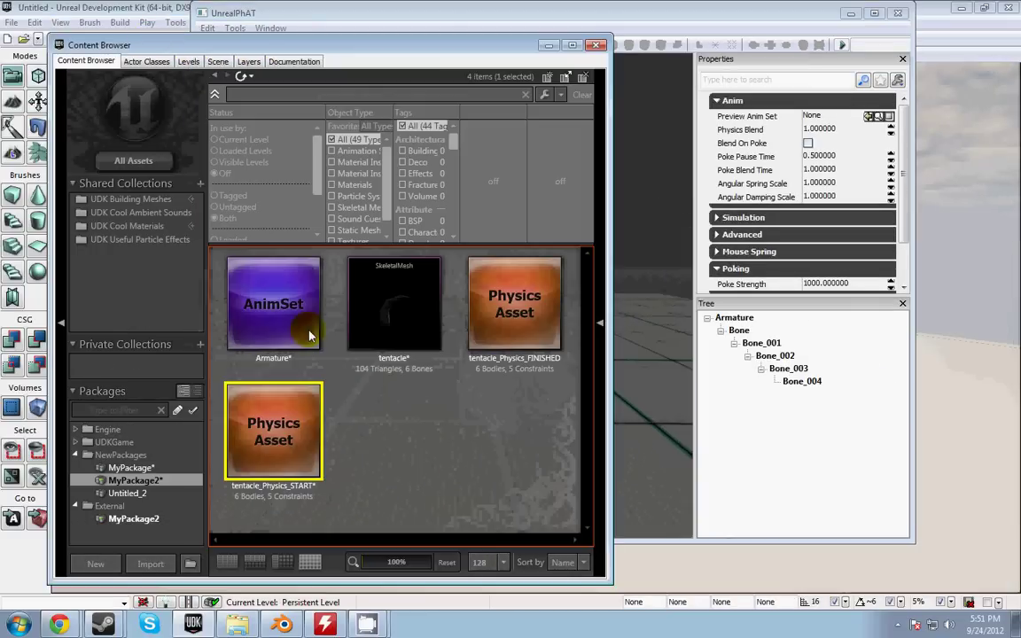
click(266, 314)
click(871, 116)
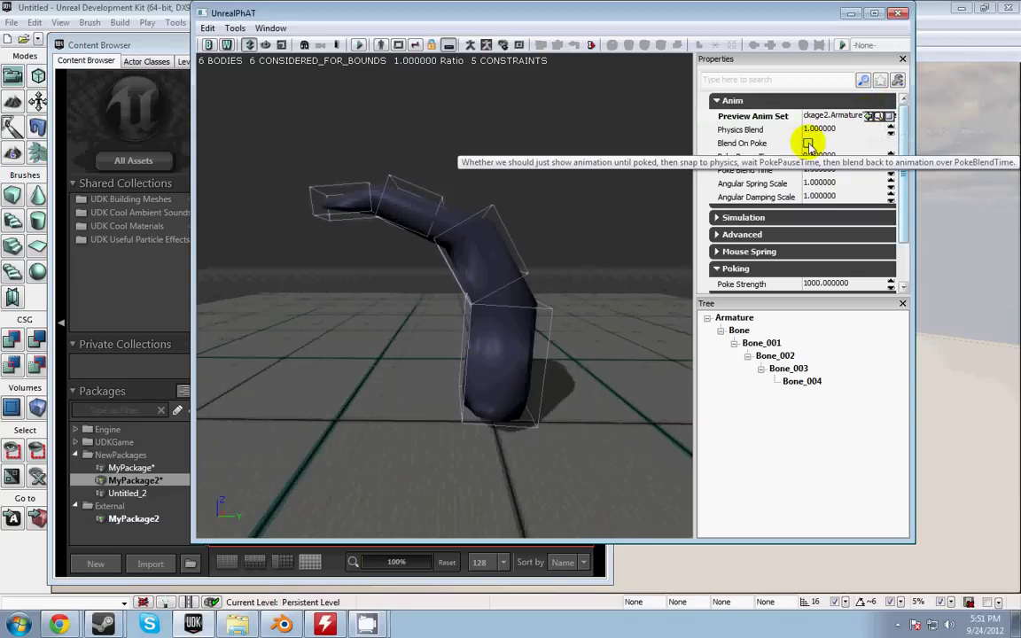
double_click(682, 15)
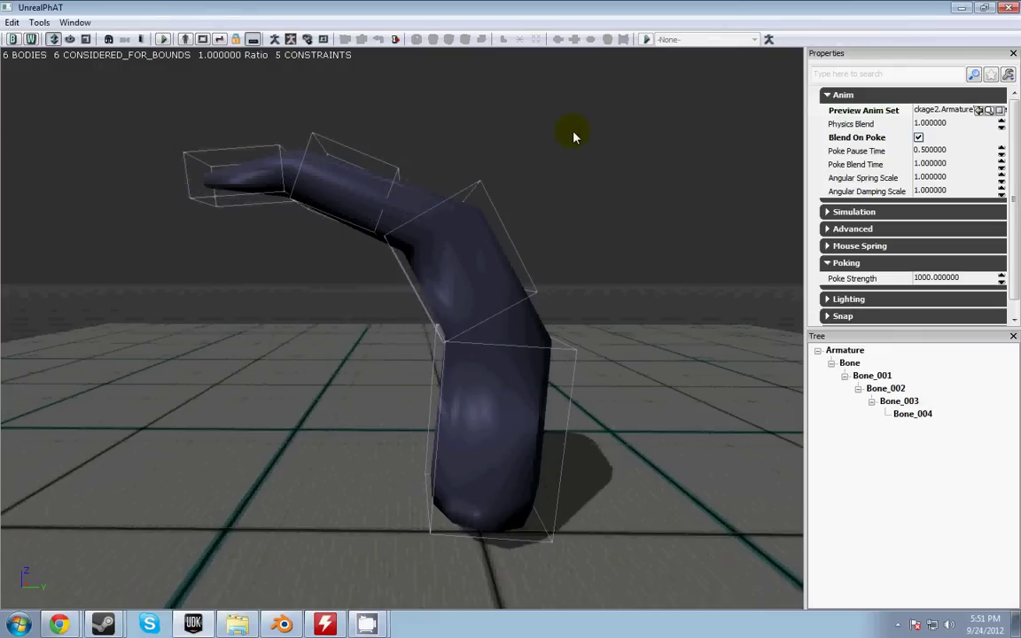
Step: Start the physics simulation and choose tentacle as the preview animation
key(s)
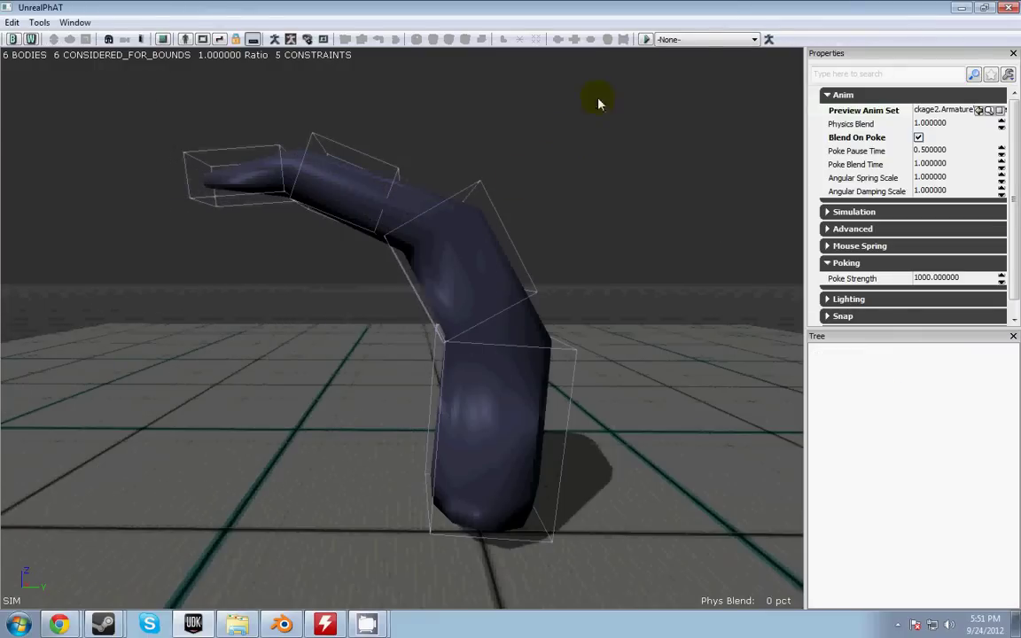
click(700, 40)
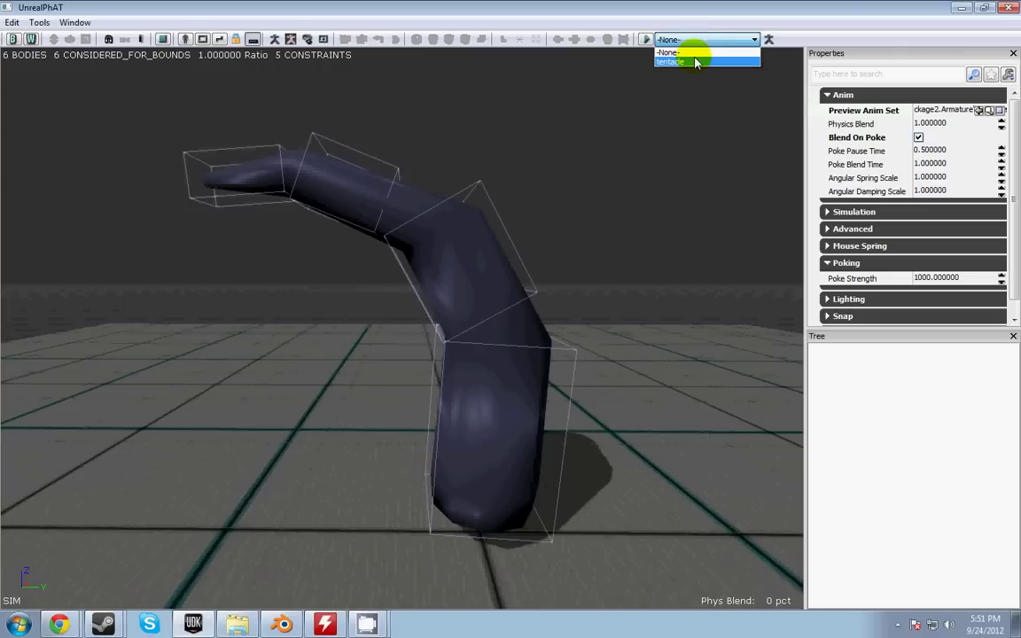
click(696, 64)
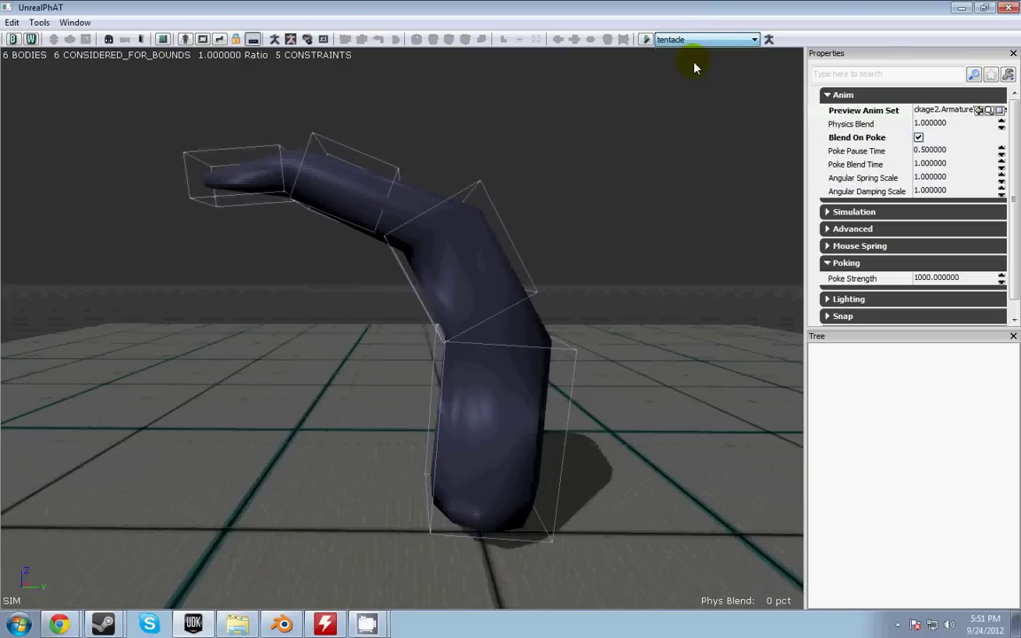
Step: Play the tentacle animation in the running simulation and view the moving mesh from several angles
click(645, 40)
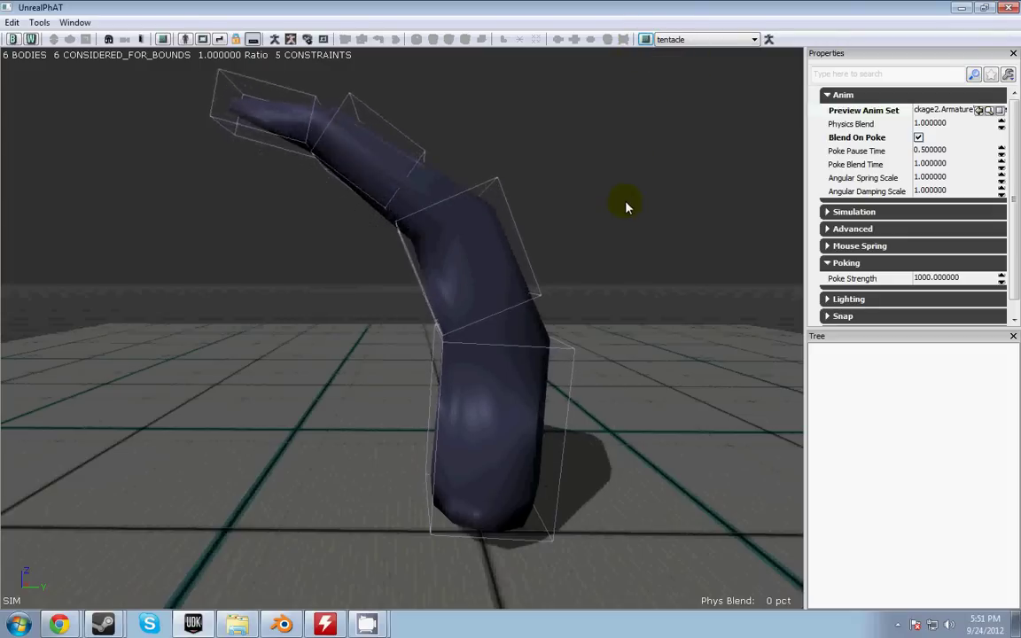
right_drag(625, 204, 604, 244)
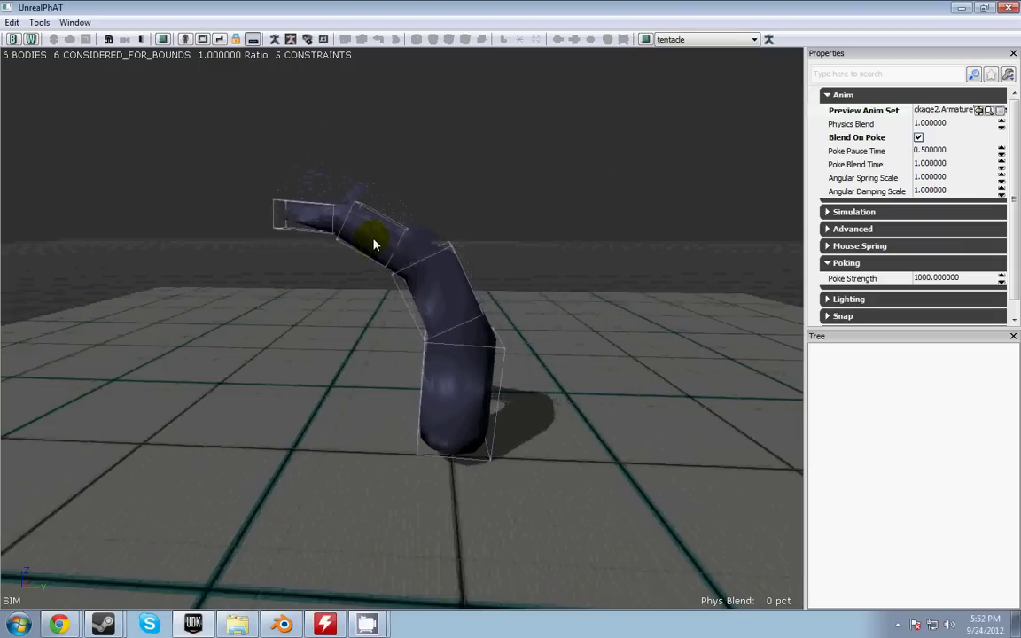
ctrl+right_click(367, 228)
right_drag(492, 64, 538, 239)
drag(508, 337, 554, 291)
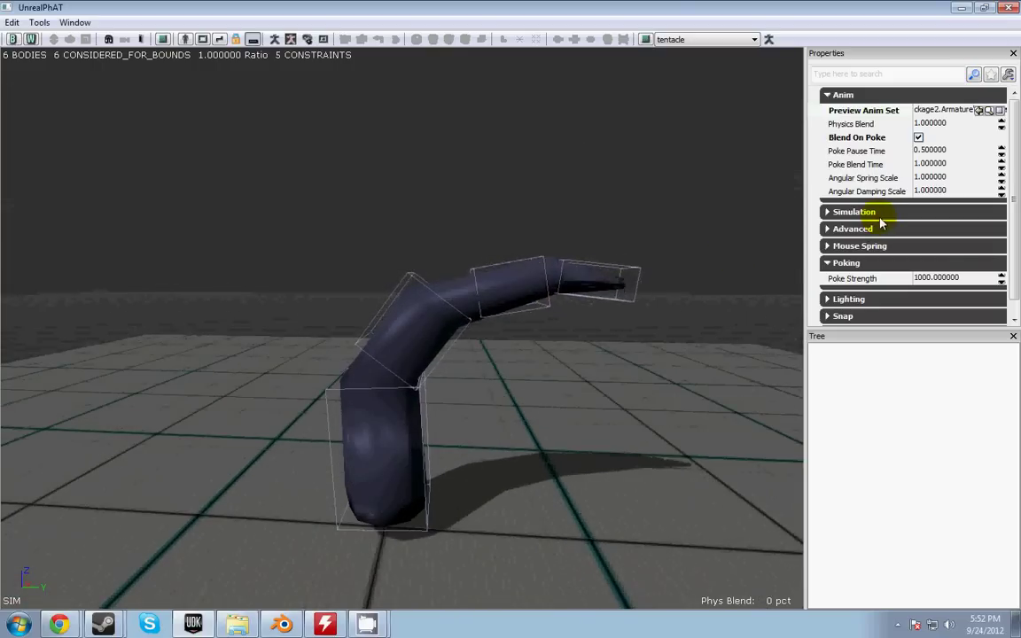
Step: Poke and pull different parts of the animated tentacle to test its physics blending, and stop the simulation
ctrl+click(492, 282)
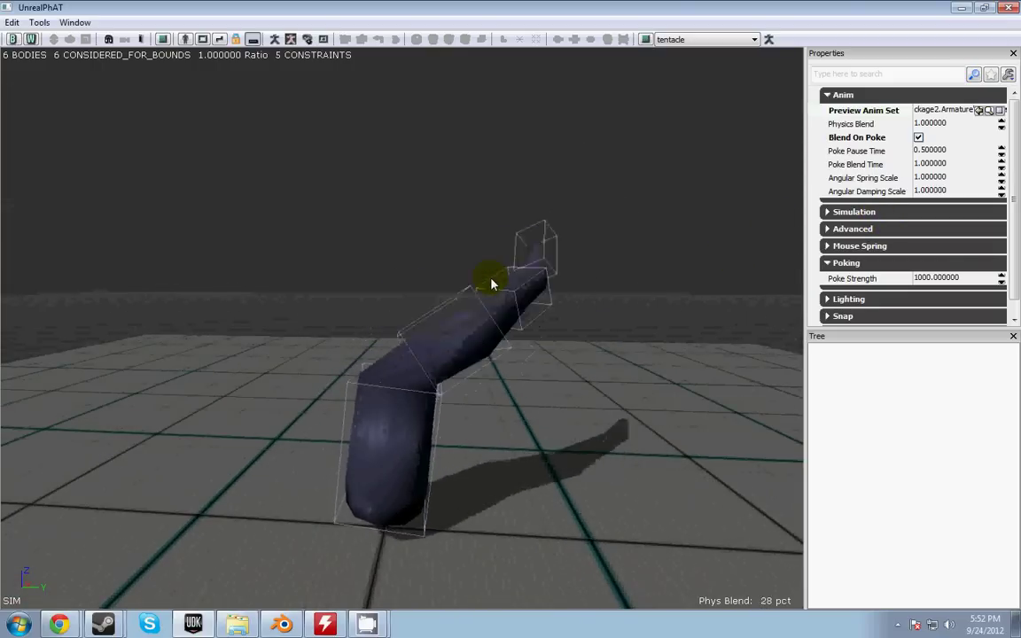
ctrl+click(382, 321)
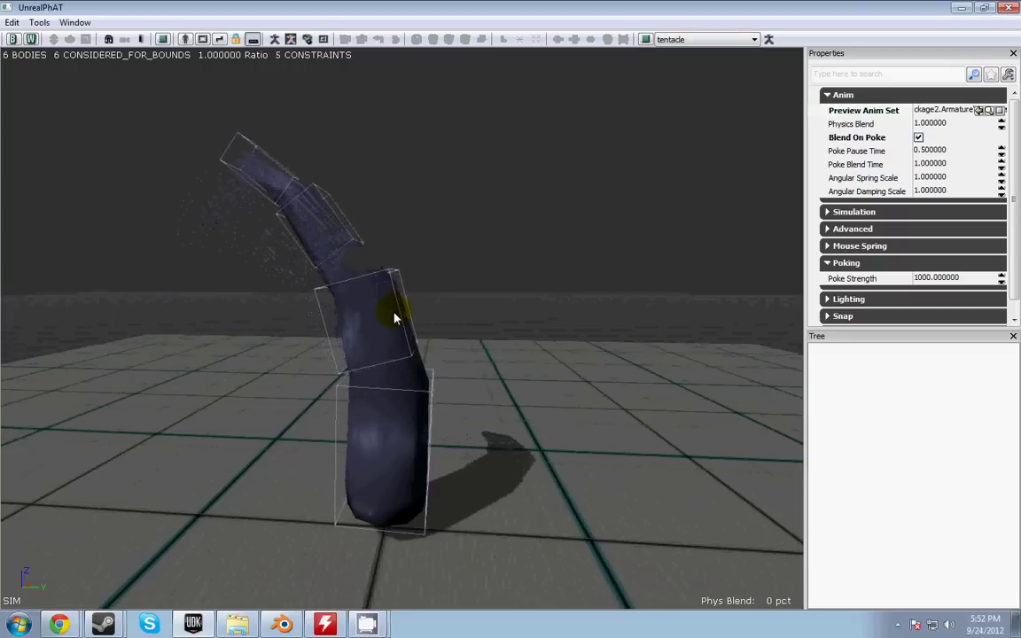
ctrl+right_drag(394, 319, 452, 274)
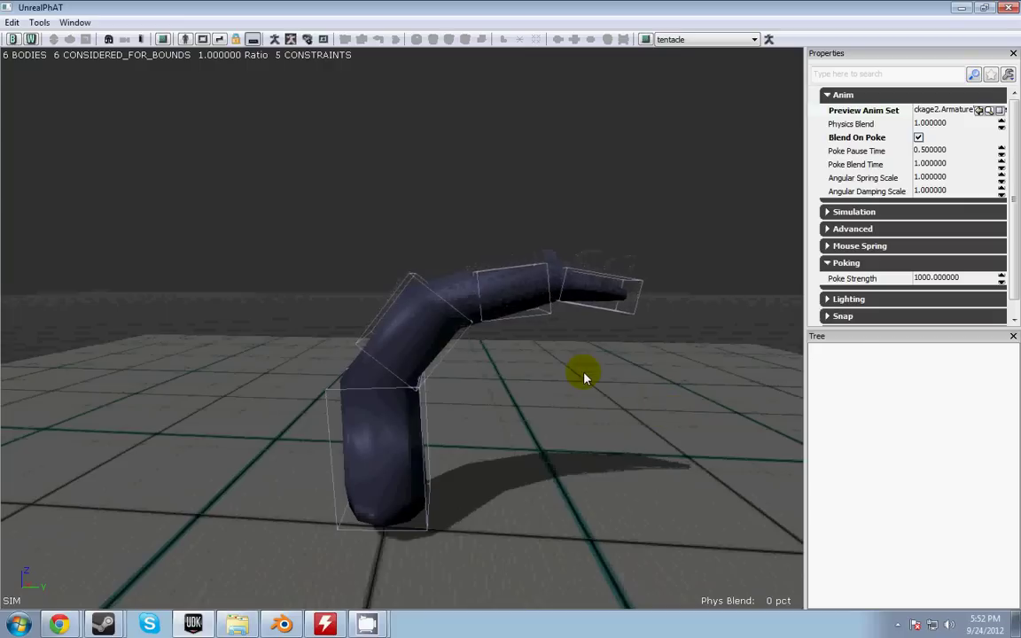
key(s)
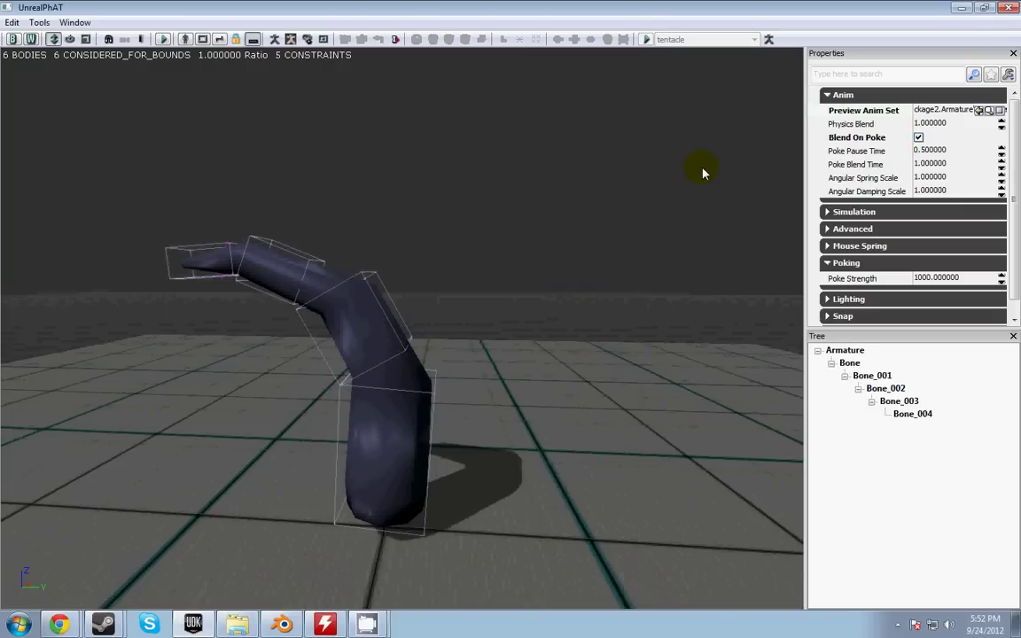
Step: Switch from body editing to constraint editing for the tentacle's joints
click(13, 41)
drag(308, 188, 360, 25)
drag(420, 278, 379, 272)
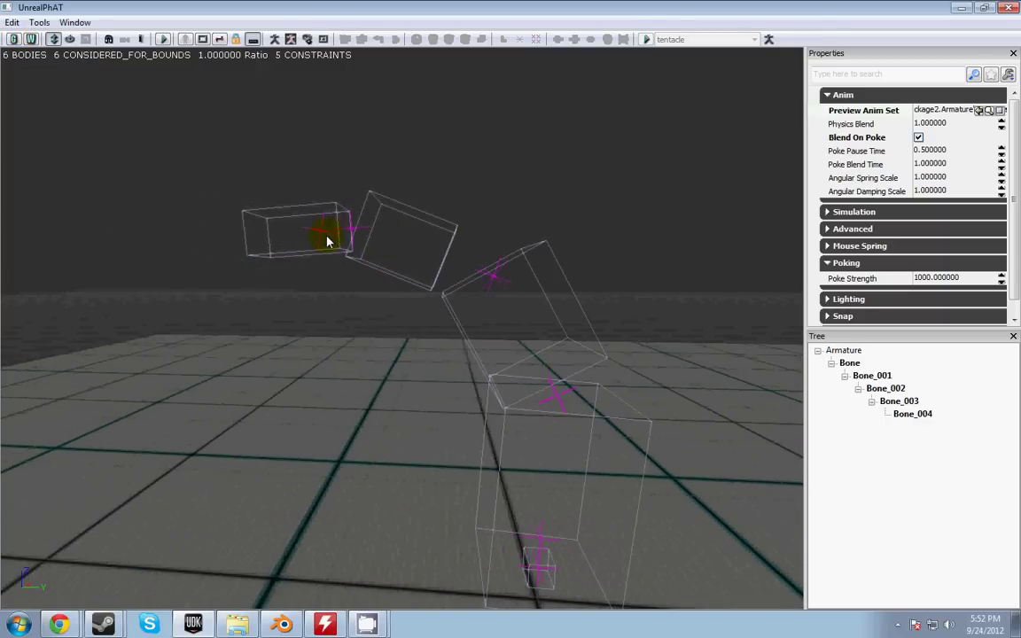
drag(352, 415, 516, 348)
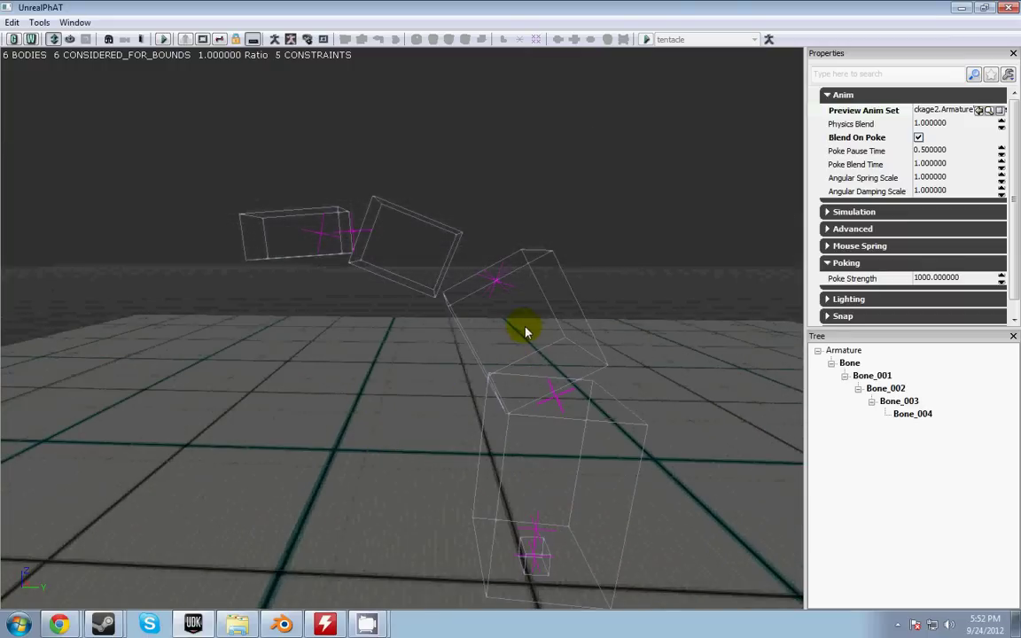
Step: Examine the individual joint constraints along the tentacle's bone chain from Bone_004 down to Bone
click(907, 415)
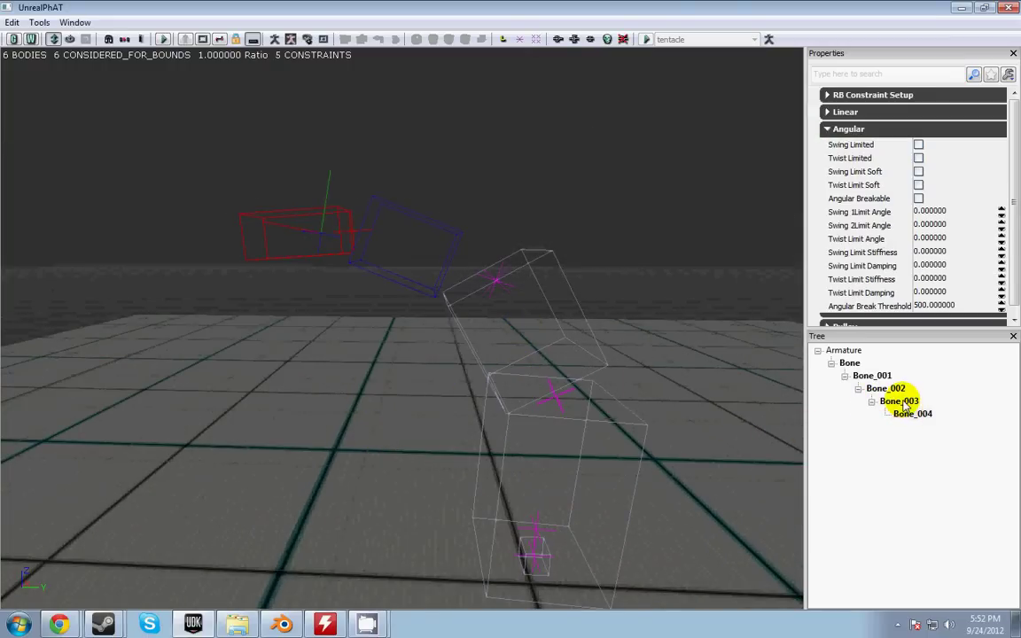
click(886, 389)
click(881, 377)
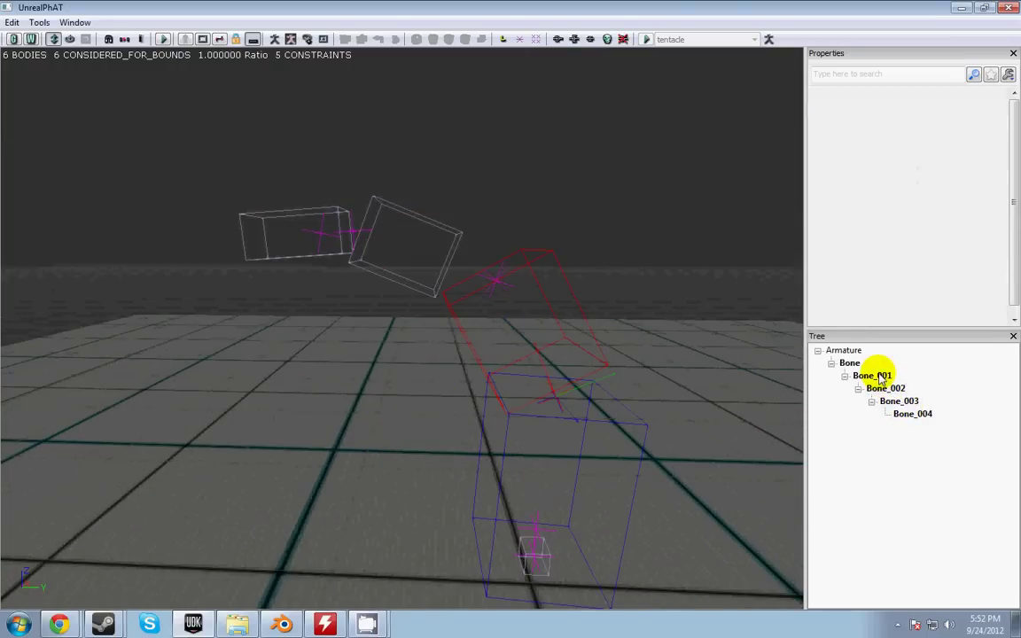
click(881, 377)
click(849, 363)
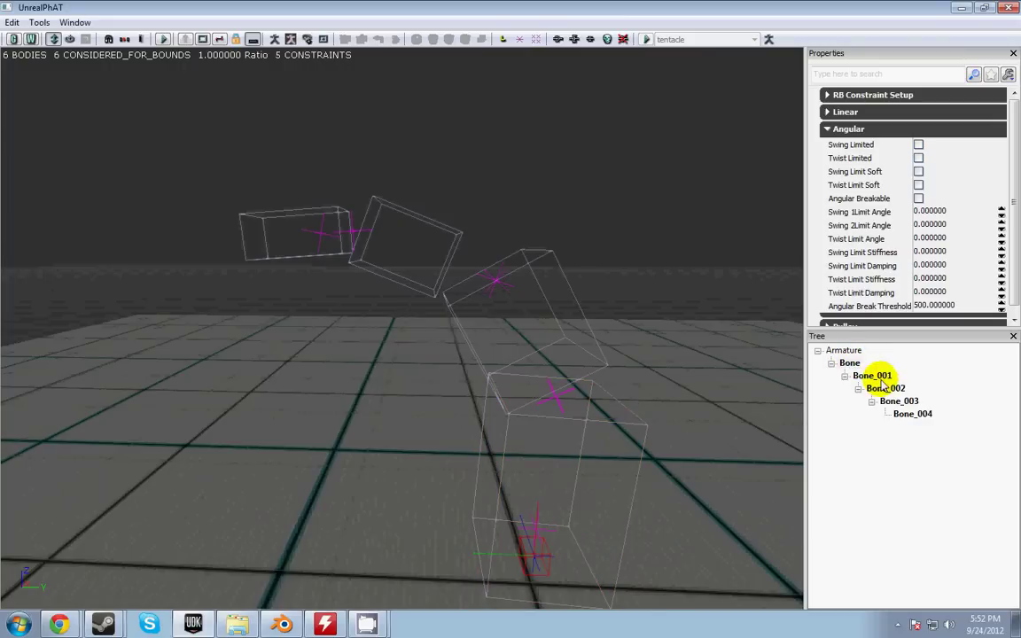
click(882, 387)
Step: Enable Swing Limited on the Bone_004 constraint and set its Swing 1 Limit Angle to 30
click(352, 235)
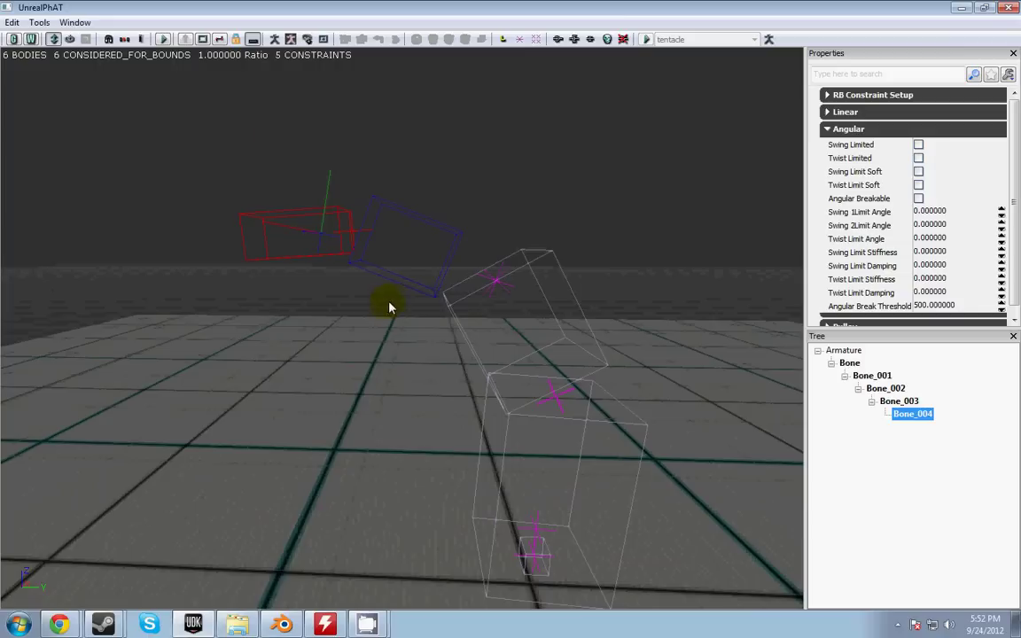
mouse_move(389, 308)
mouse_down()
mouse_move(390, 235)
mouse_move(519, 339)
mouse_move(394, 291)
mouse_up()
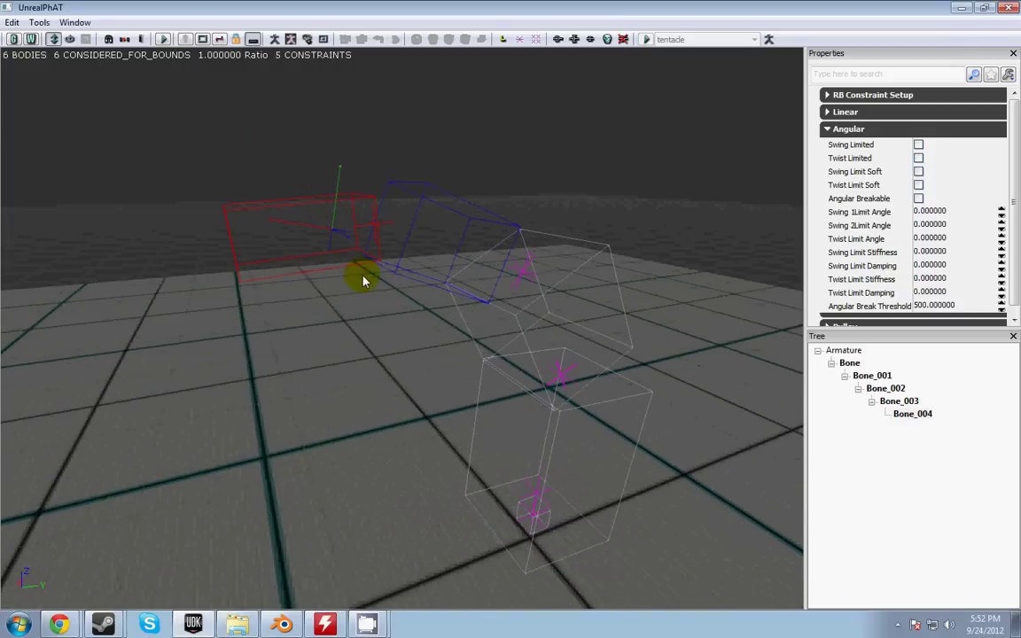
drag(285, 316, 357, 252)
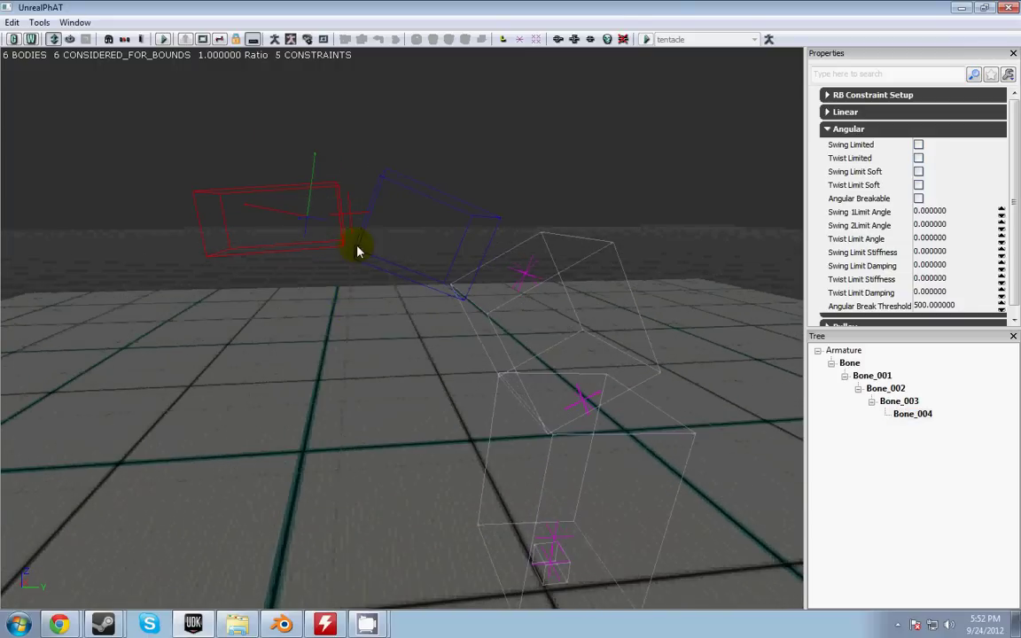
click(847, 129)
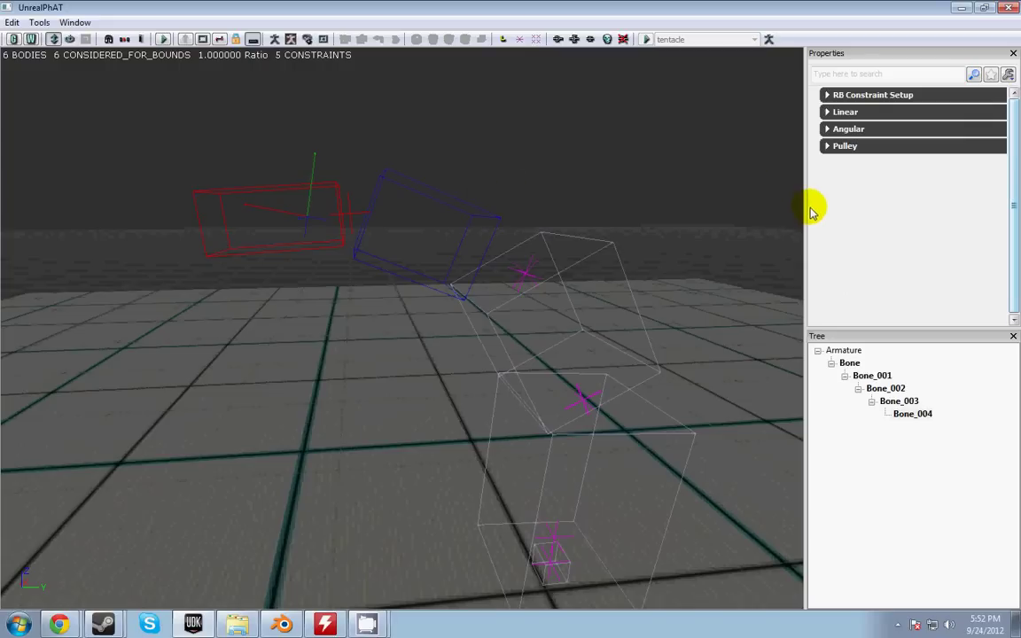
click(849, 130)
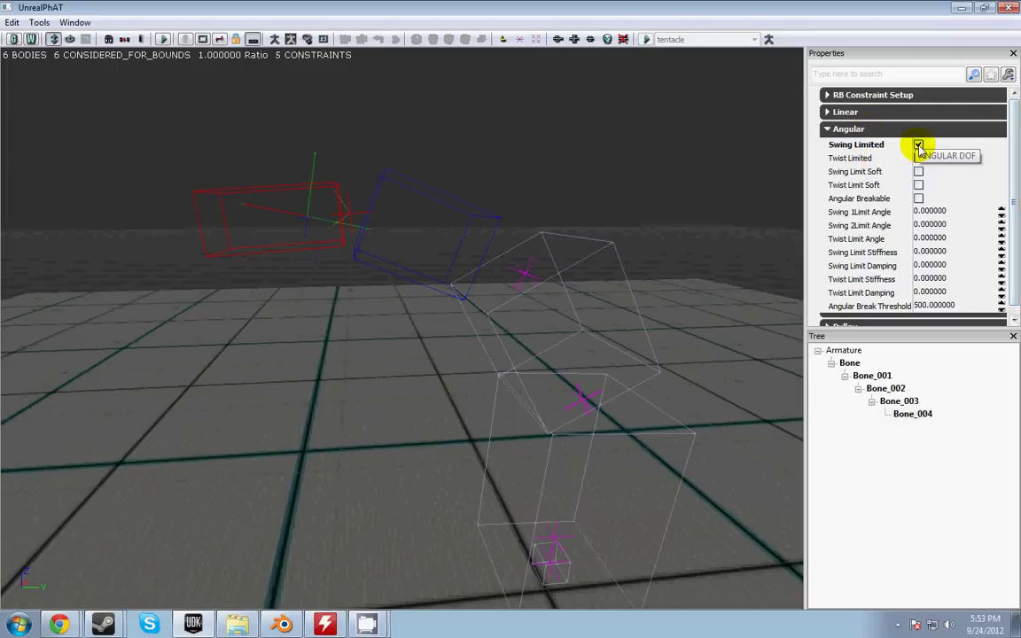
right_drag(381, 252, 391, 189)
drag(567, 297, 455, 256)
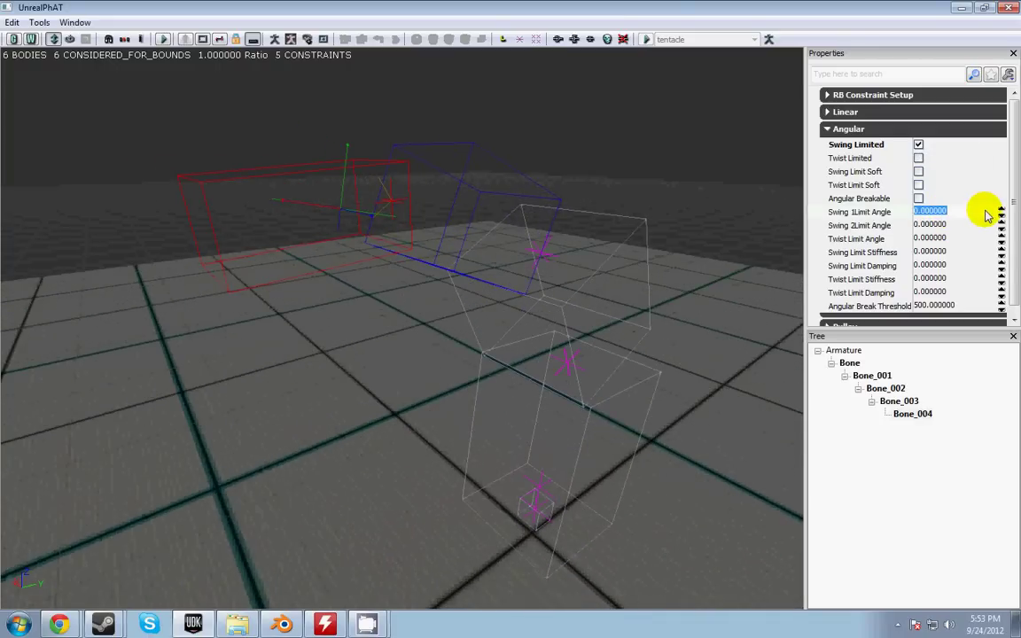
key(Return)
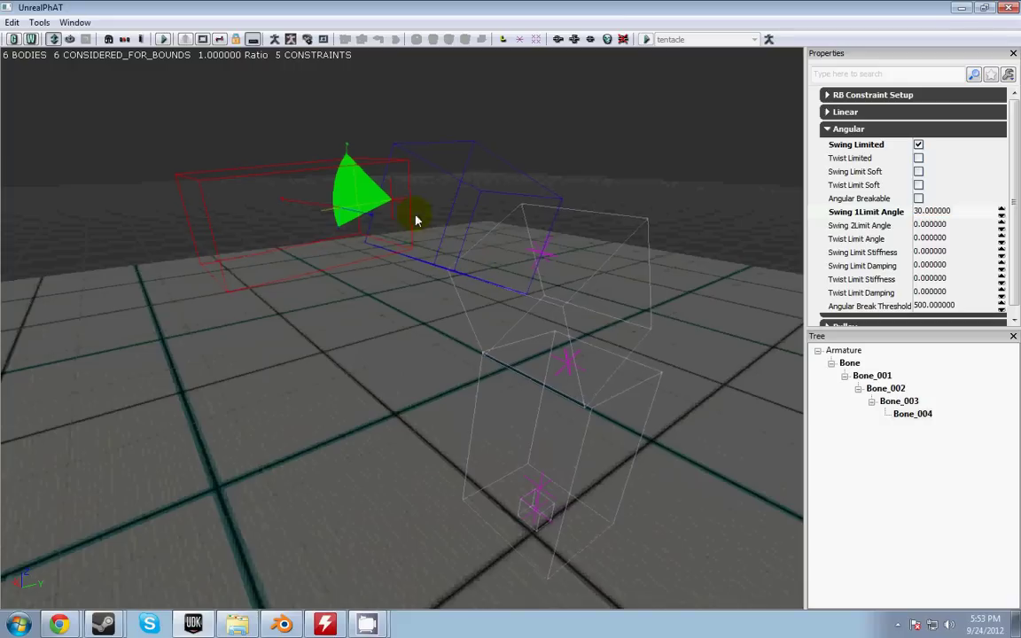
Step: Set the Bone_004 constraint's Swing 2 Limit Angle to 30 and examine the resulting limit cone
drag(417, 219, 585, 264)
click(584, 264)
click(911, 413)
drag(323, 319, 398, 334)
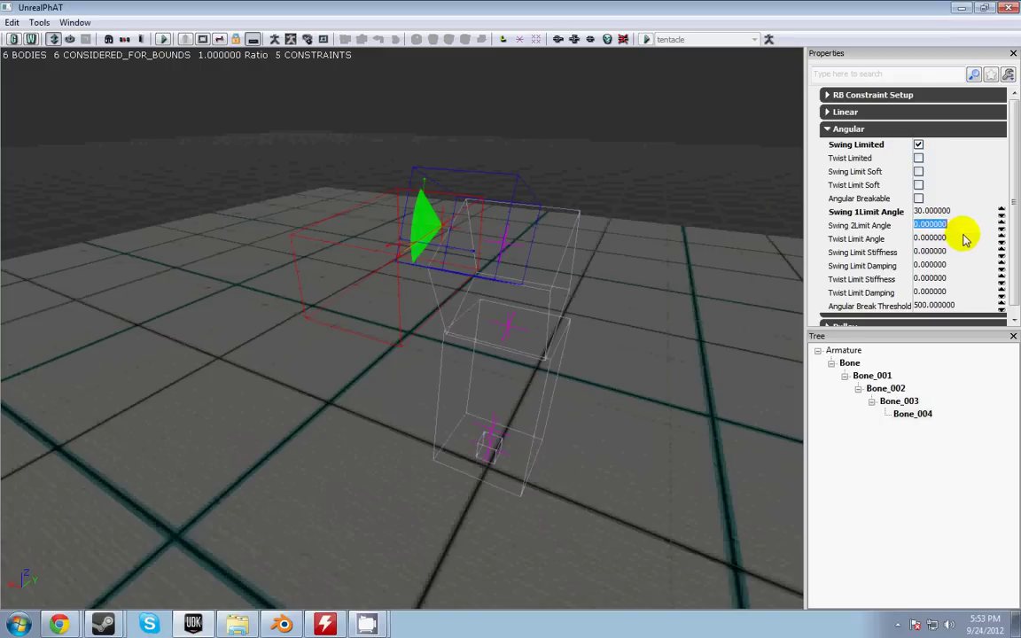
text(30)
key(Return)
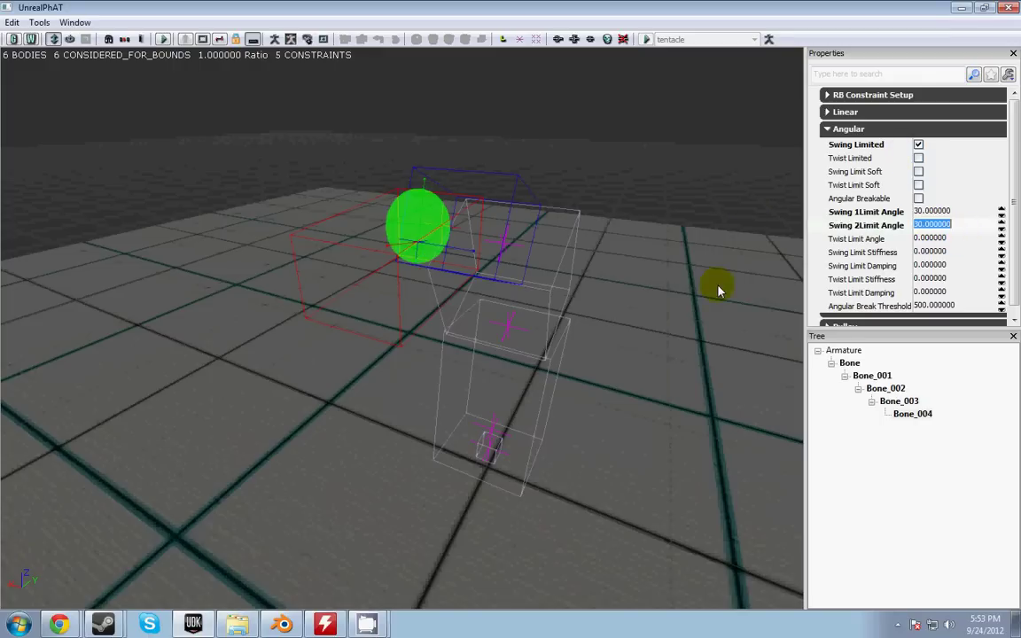
drag(496, 366, 13, 323)
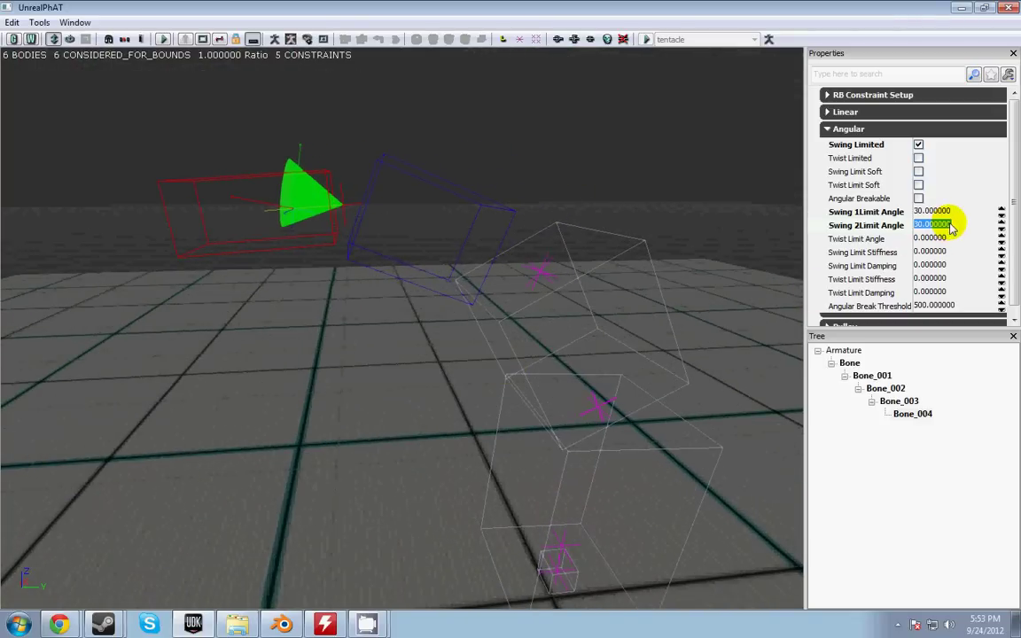
drag(598, 317, 644, 295)
Step: Enable Swing Limited with a Swing 1 Limit Angle of 30 on the Bone_003, Bone_002 and Bone_001 constraints
click(902, 401)
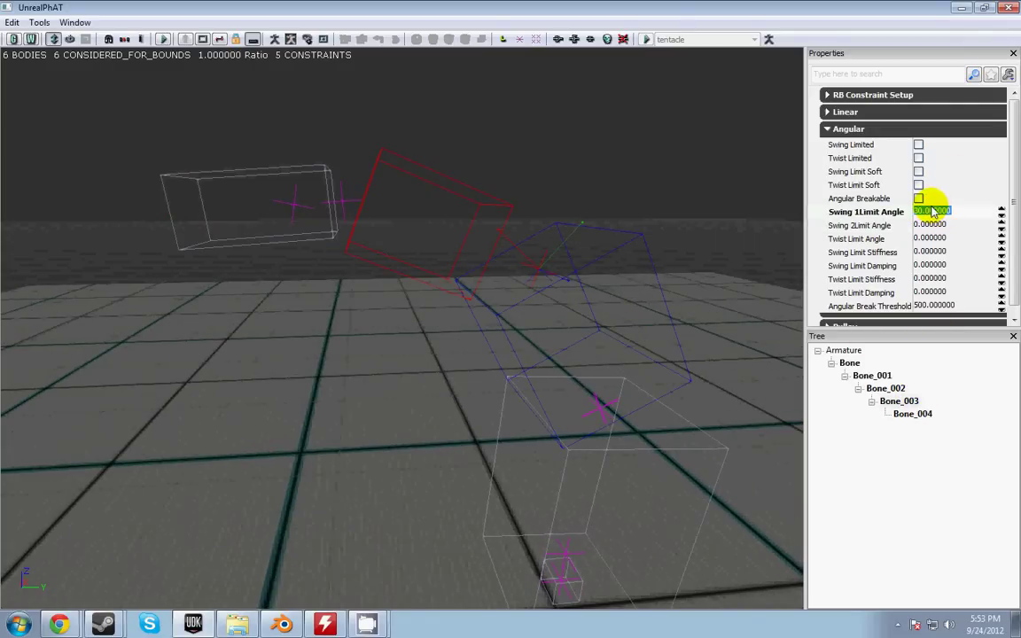
click(918, 146)
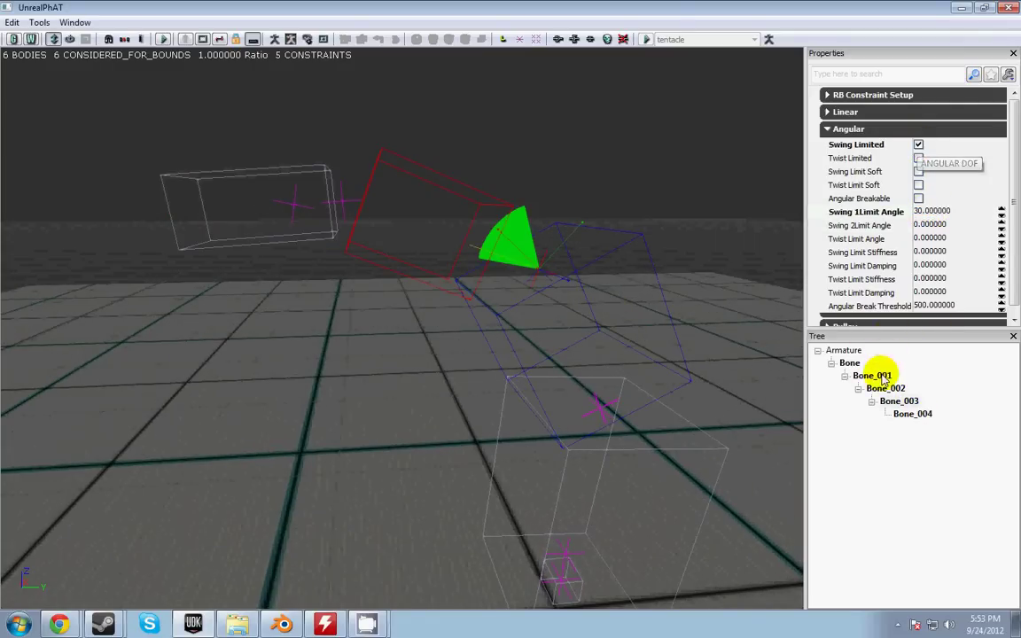
click(884, 390)
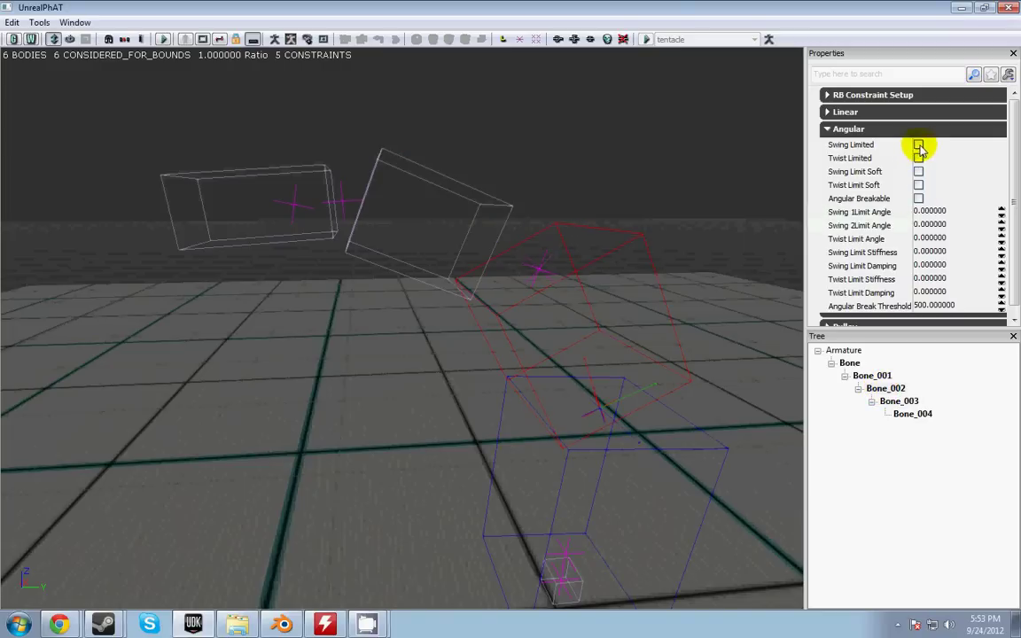
click(940, 213)
text(30)
key(Return)
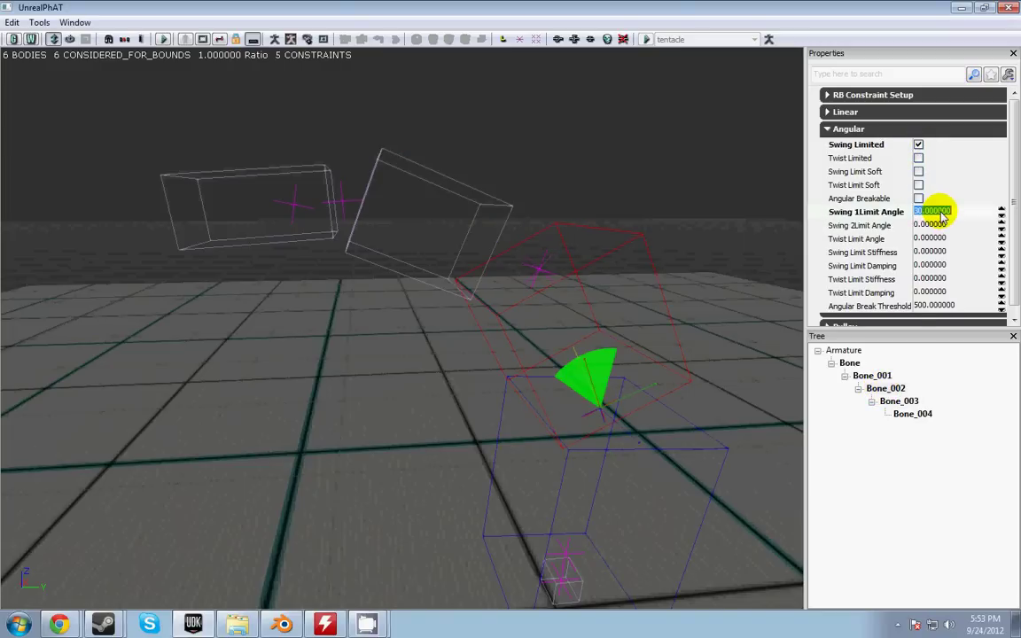
click(883, 377)
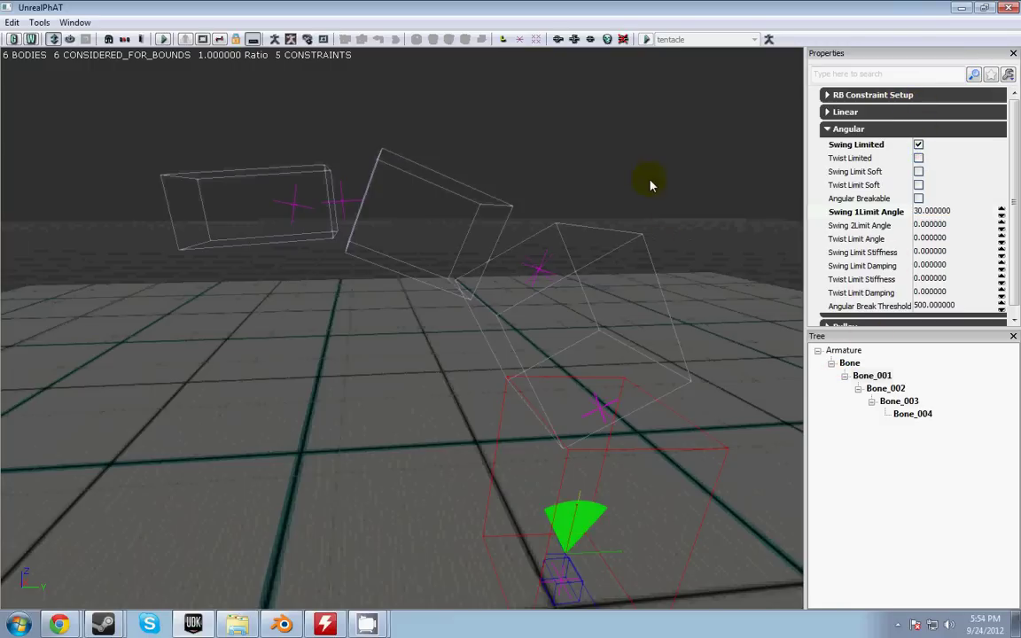
Step: Return to body editing, start the physics simulation and play the tentacle animation
scroll(619, 166, down, 1)
click(13, 39)
drag(297, 351, 296, 351)
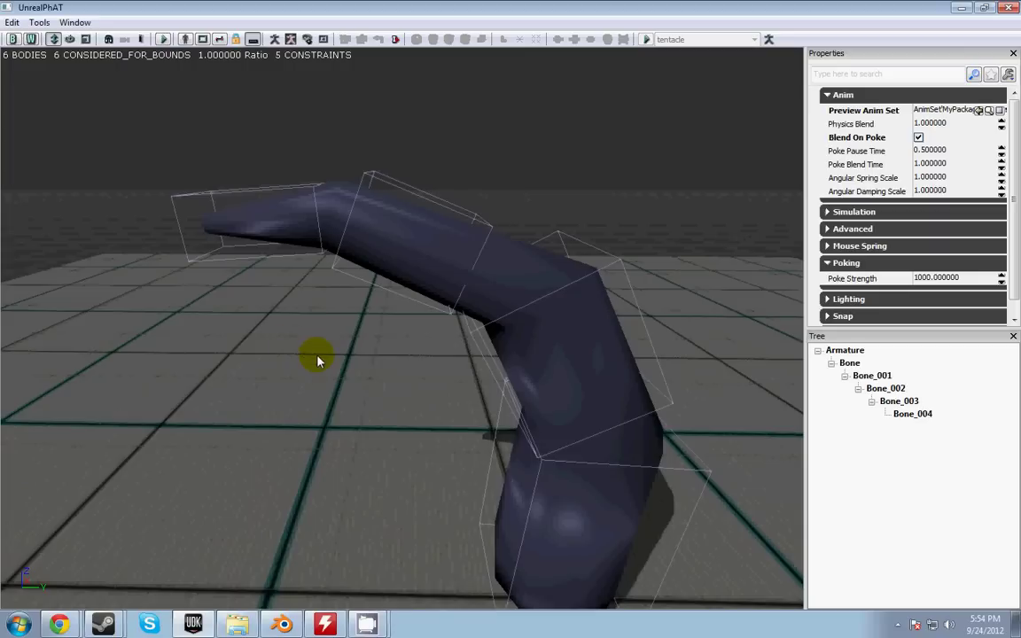
key(s)
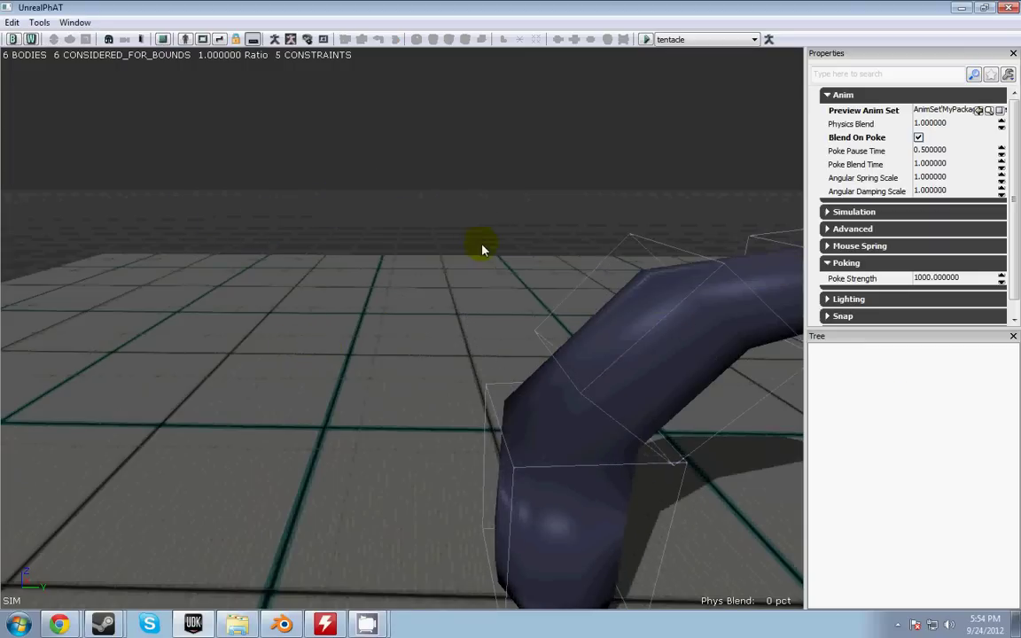
scroll(474, 315, down, 4)
click(647, 39)
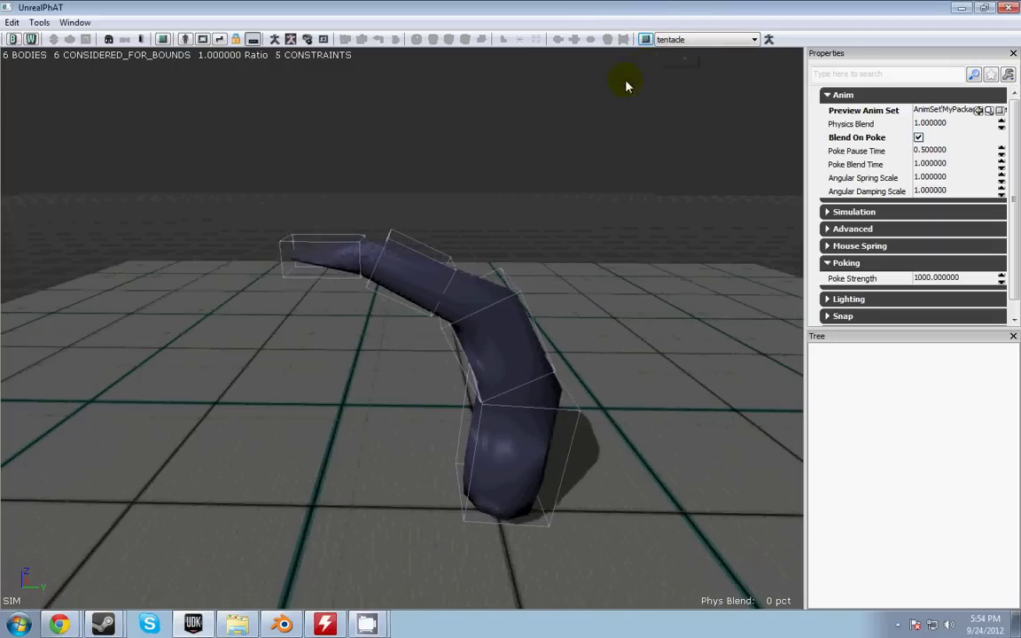
Step: Poke the animated tentacle repeatedly from different view angles to test how the limited constraints react
ctrl+click(476, 256)
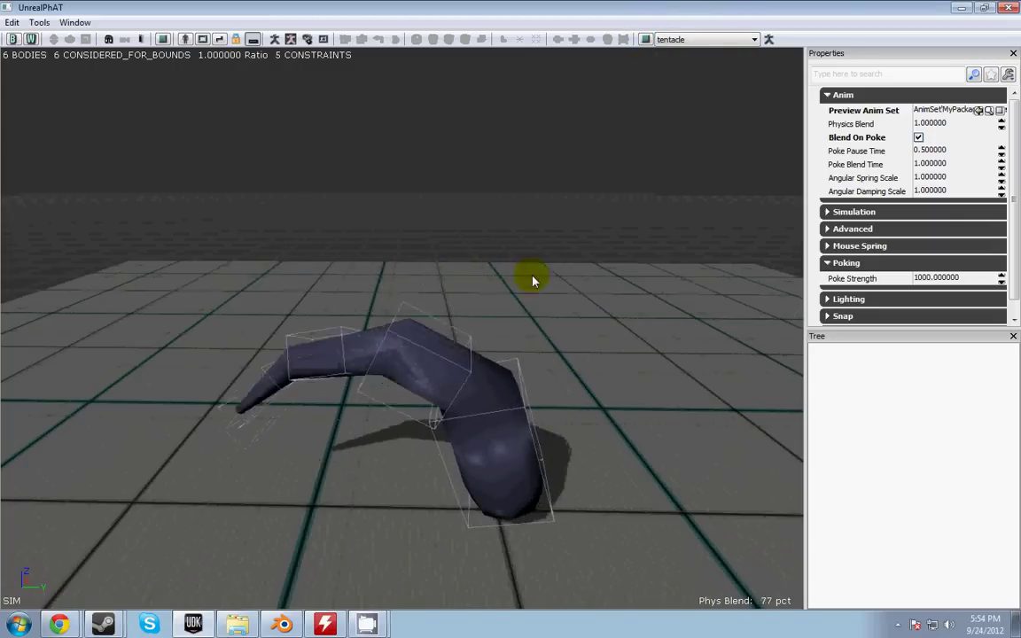
drag(515, 268, 305, 305)
drag(583, 294, 622, 272)
ctrl+click(622, 272)
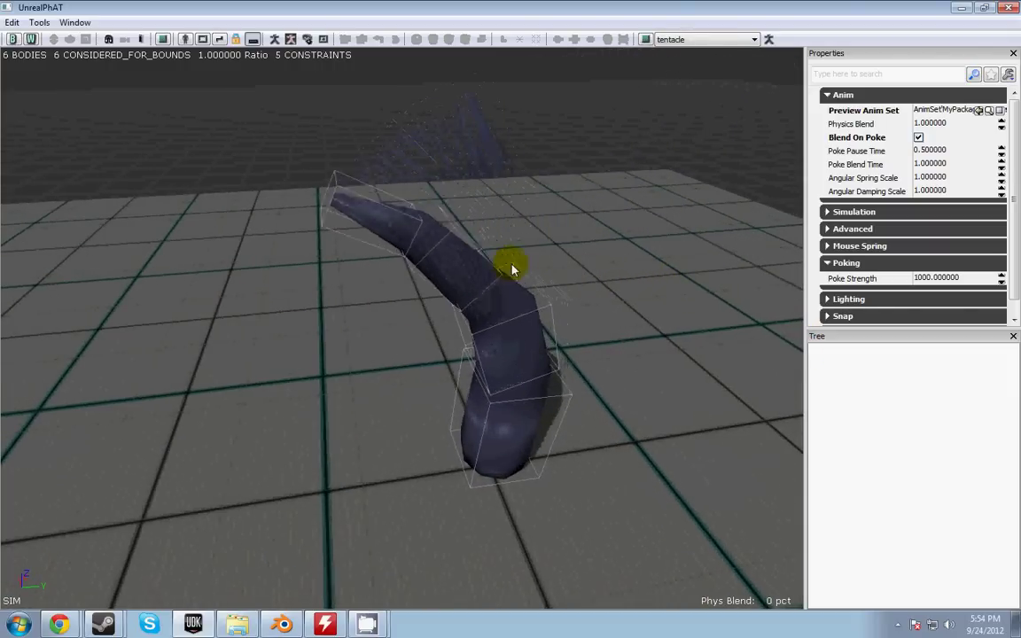
drag(511, 269, 576, 273)
ctrl+click(450, 401)
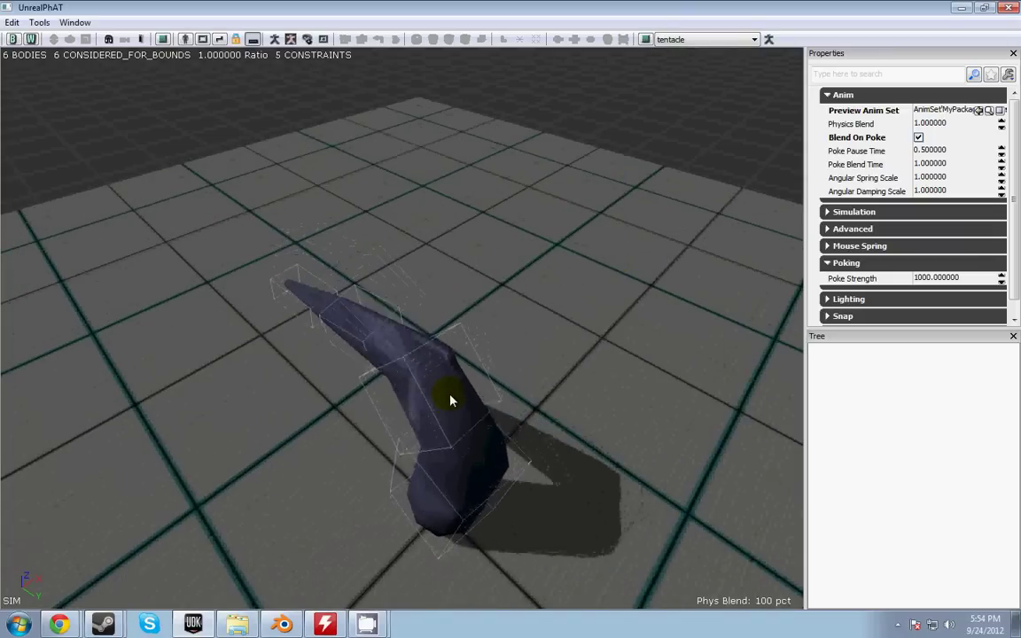
ctrl+click(336, 221)
drag(296, 379, 562, 191)
right_drag(562, 191, 640, 407)
ctrl+click(554, 279)
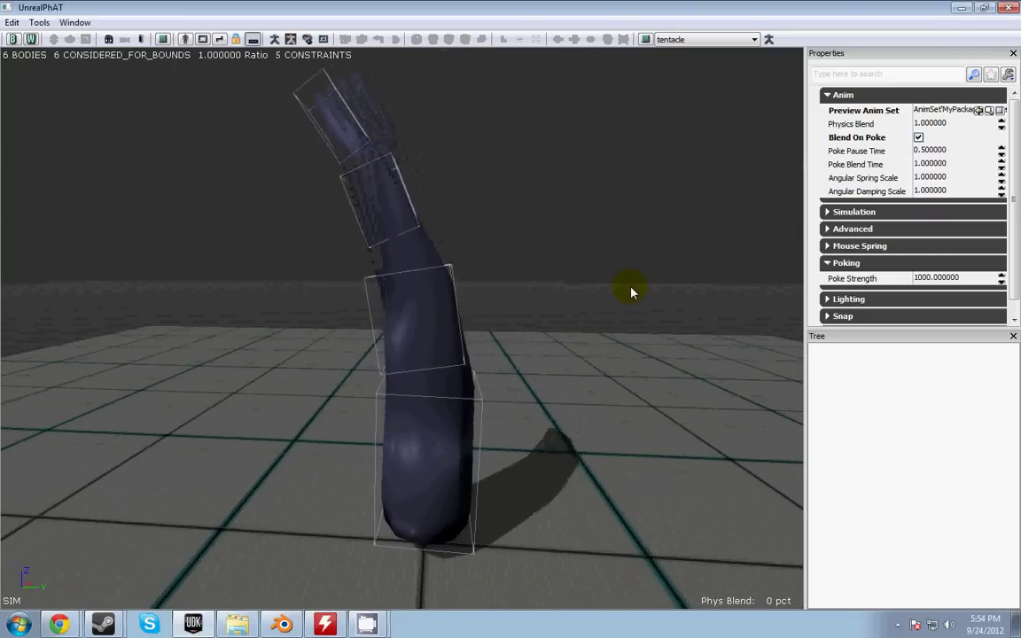
Step: Set the Poke Blend Time to 0.1 and poke the animated tentacle several times to test the quick blend
click(943, 165)
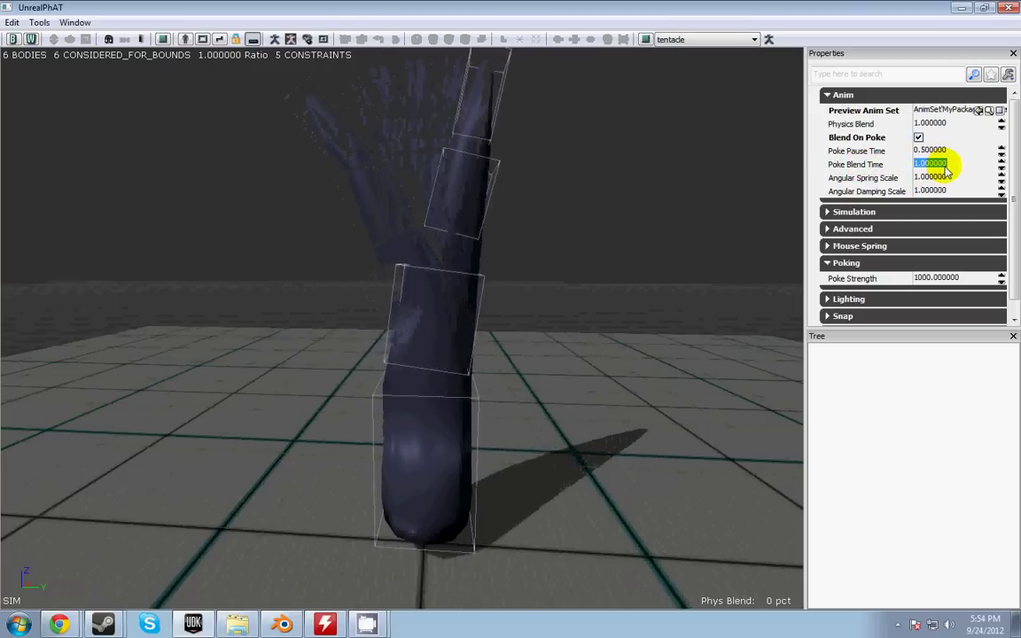
text(0.1)
key(Return)
ctrl+click(584, 288)
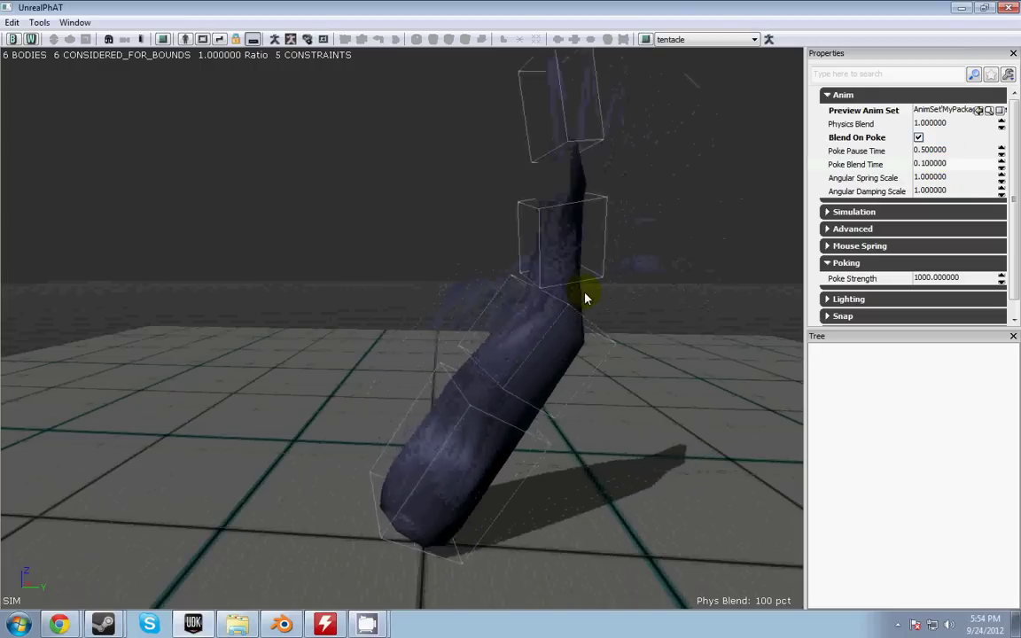
ctrl+click(552, 248)
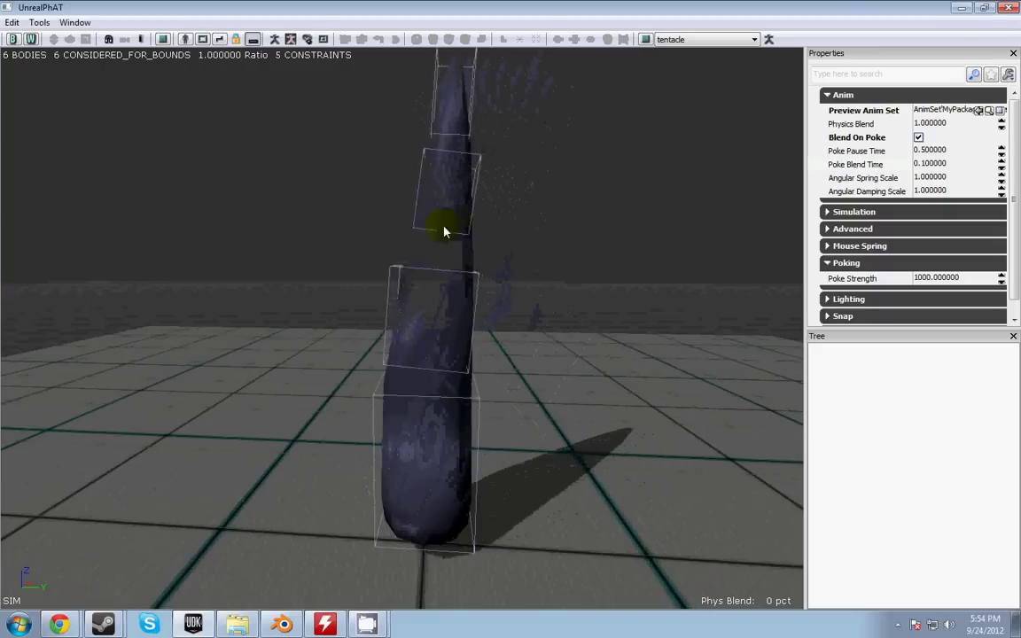
ctrl+click(427, 310)
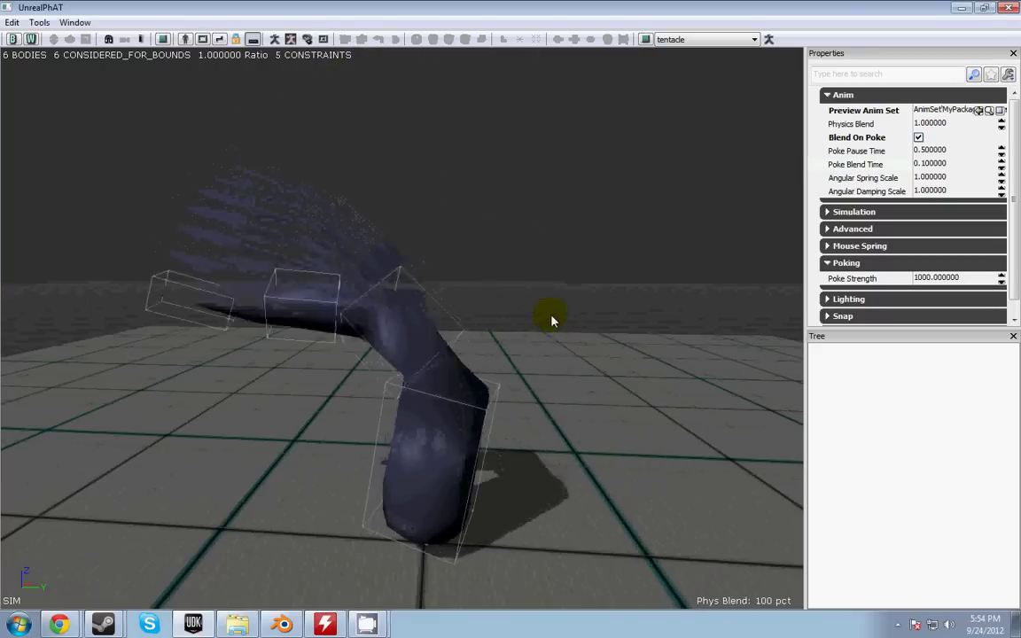
Step: Set the Poke Blend Time to 10 and poke the tentacle to test the slow blend back to animation
drag(557, 314, 350, 414)
click(958, 169)
text(10)
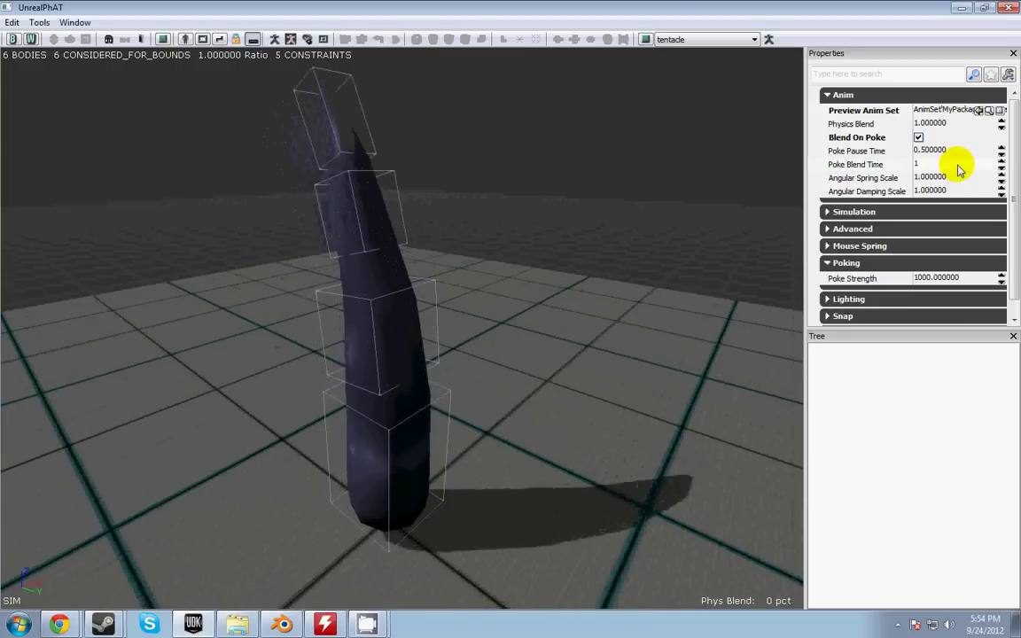
key(Return)
ctrl+right_click(438, 241)
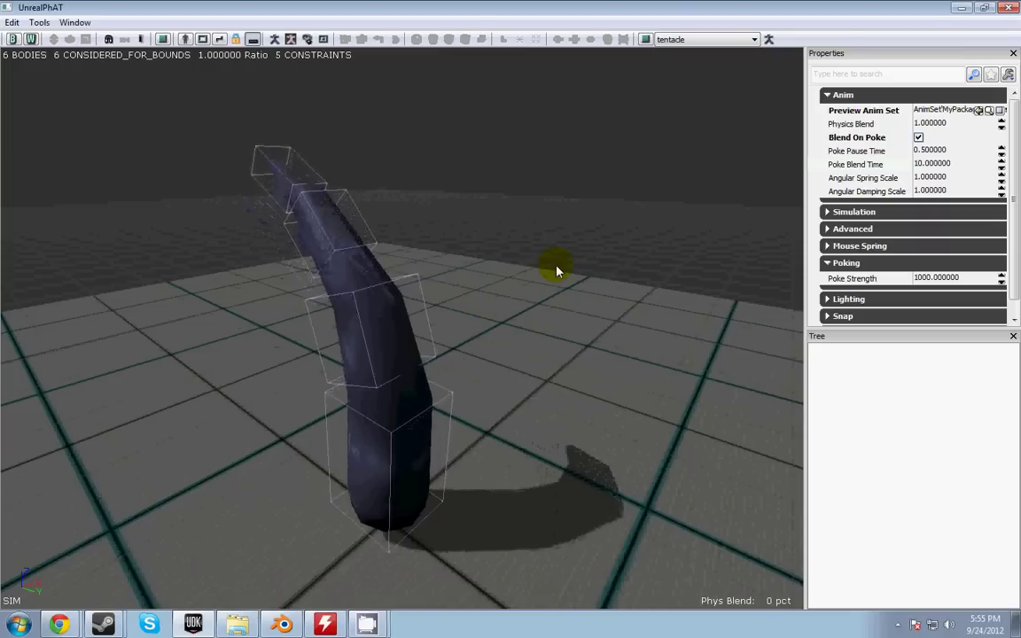
Step: Set the Poke Blend Time to 1 and poke the tentacle to test the blending
click(932, 163)
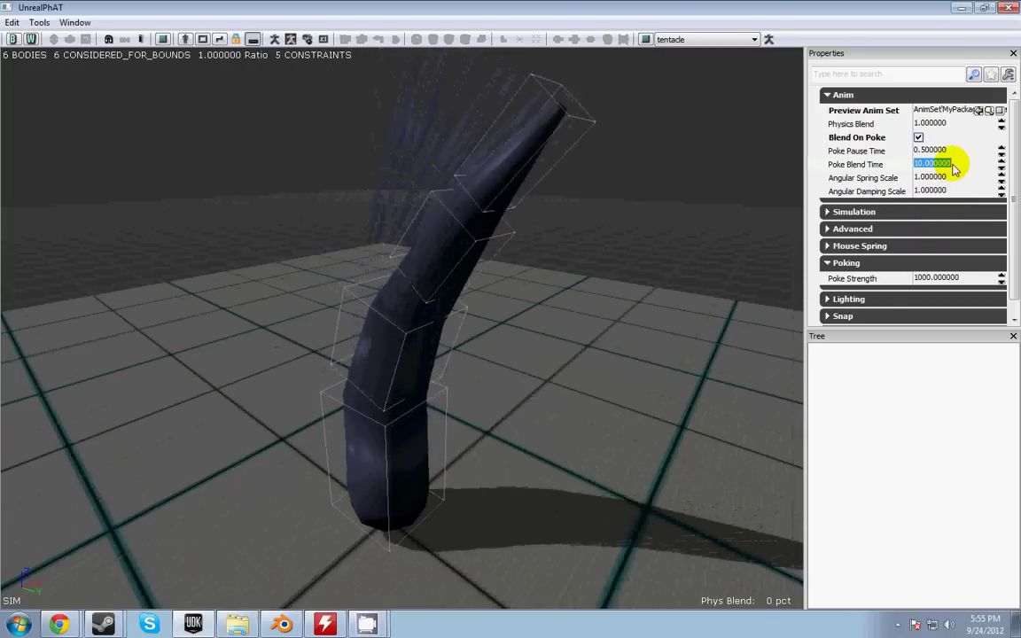
ctrl+click(492, 346)
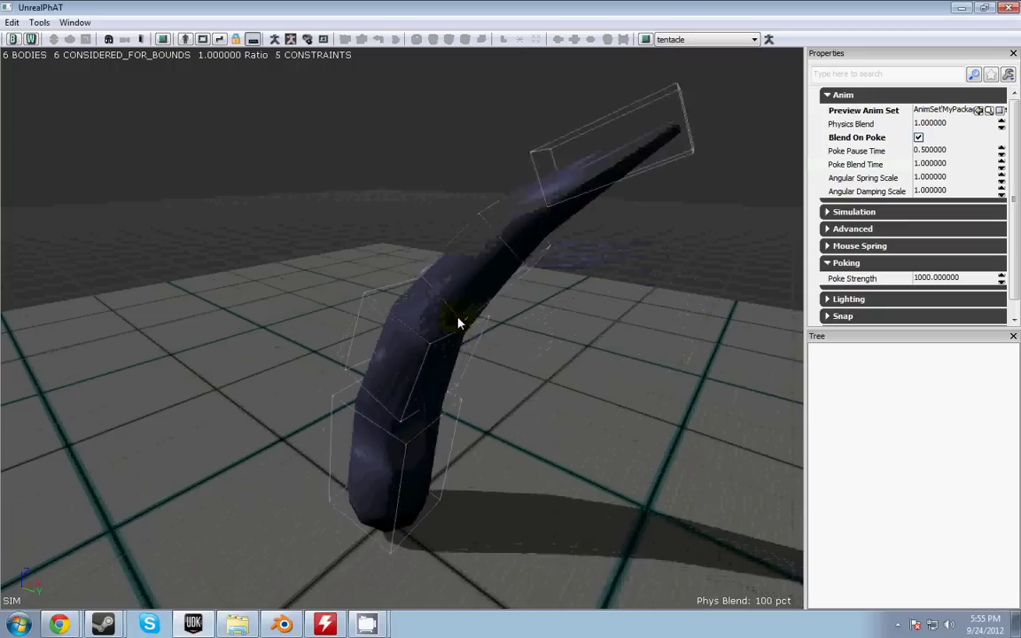
ctrl+click(408, 331)
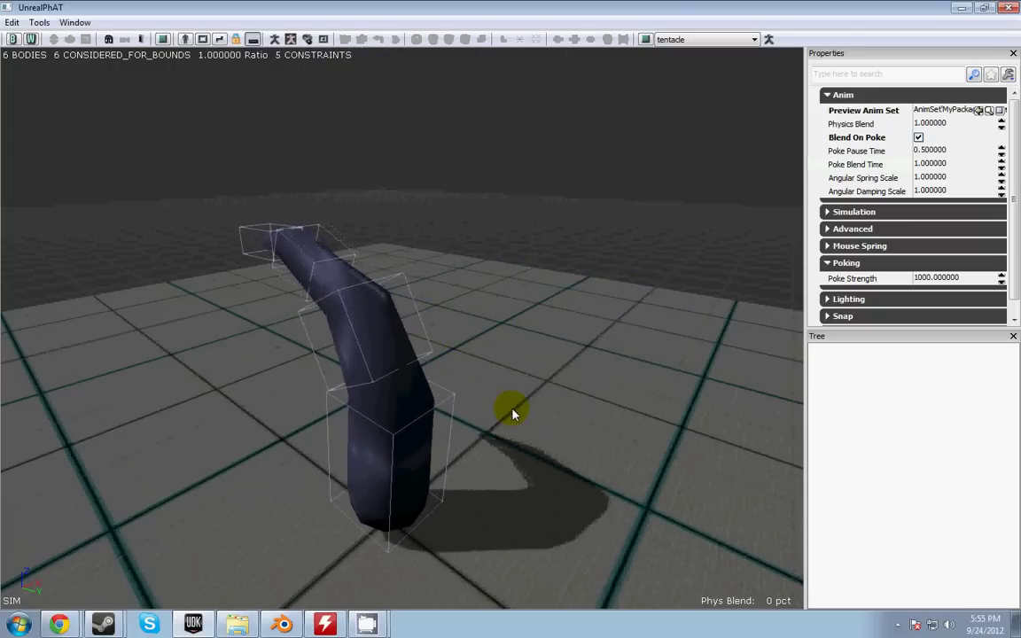
Step: Give the tentacle a final poke from the side, and stop both its animation and the physics simulation
drag(478, 422, 502, 420)
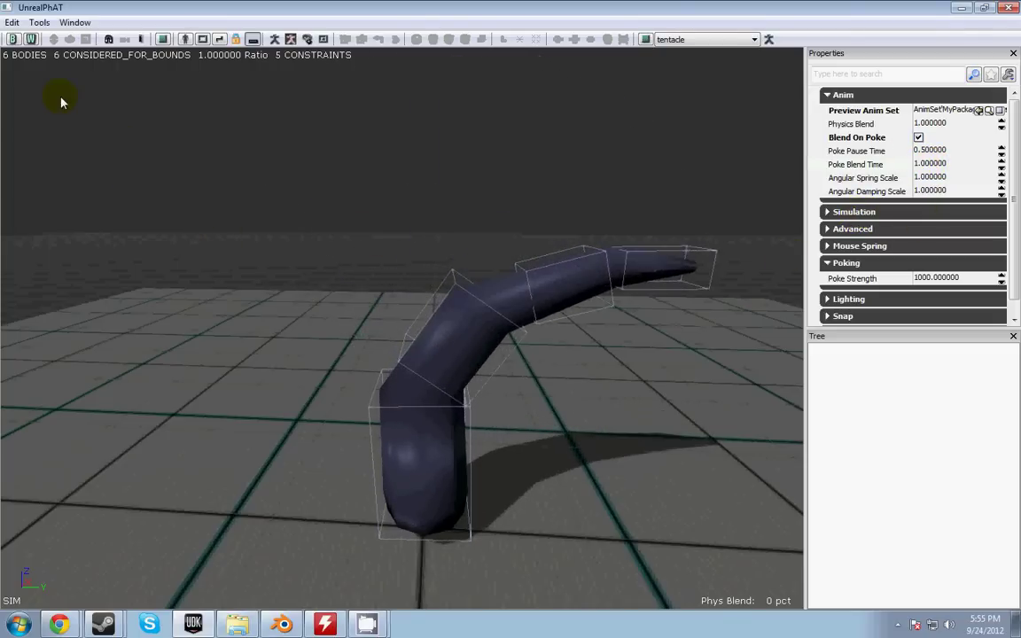
drag(312, 275, 339, 277)
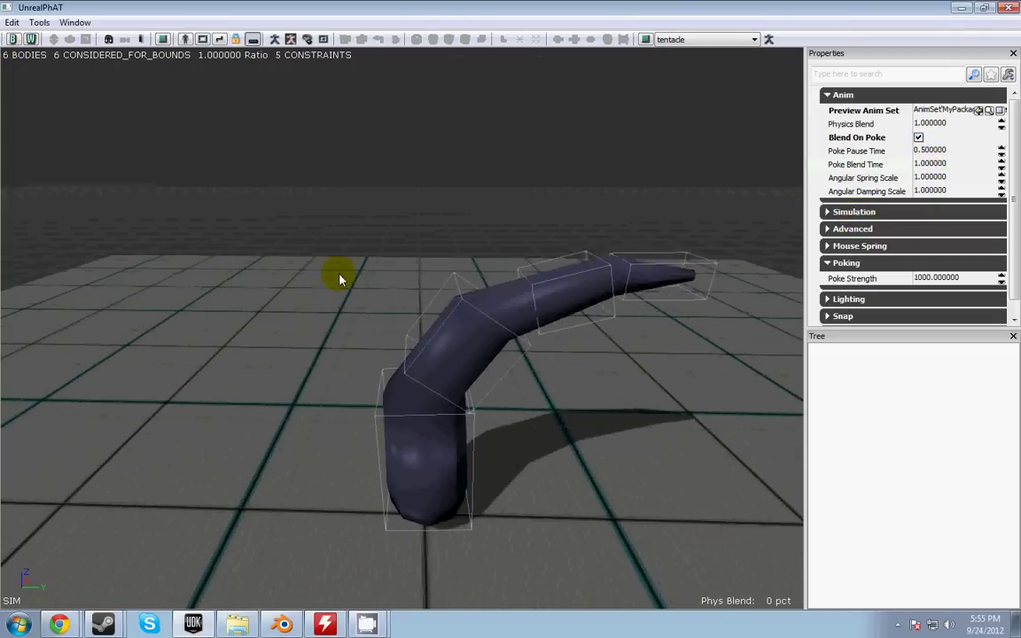
ctrl+click(562, 282)
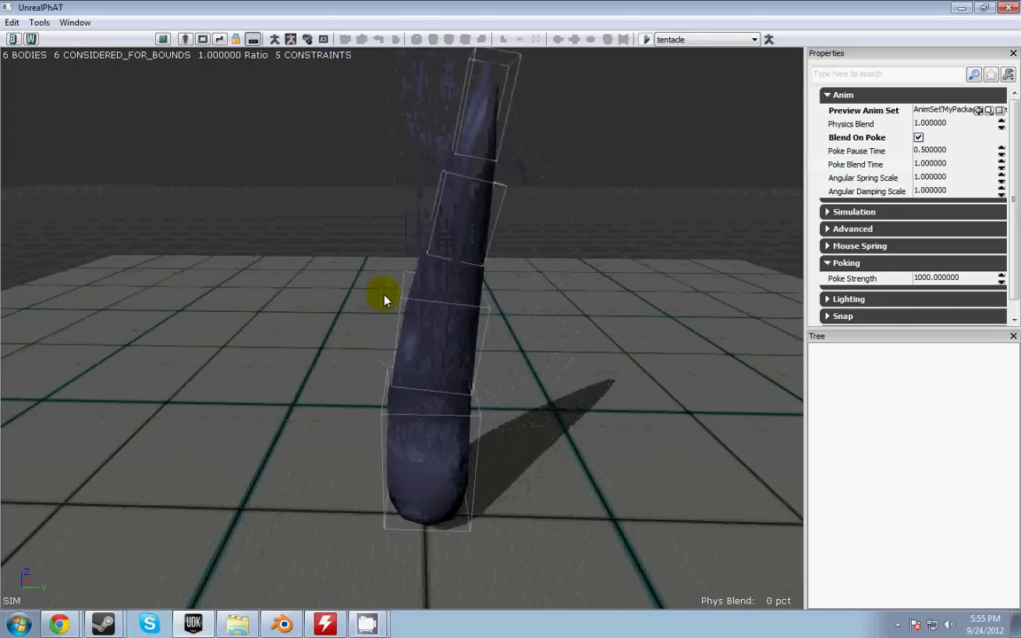
key(s)
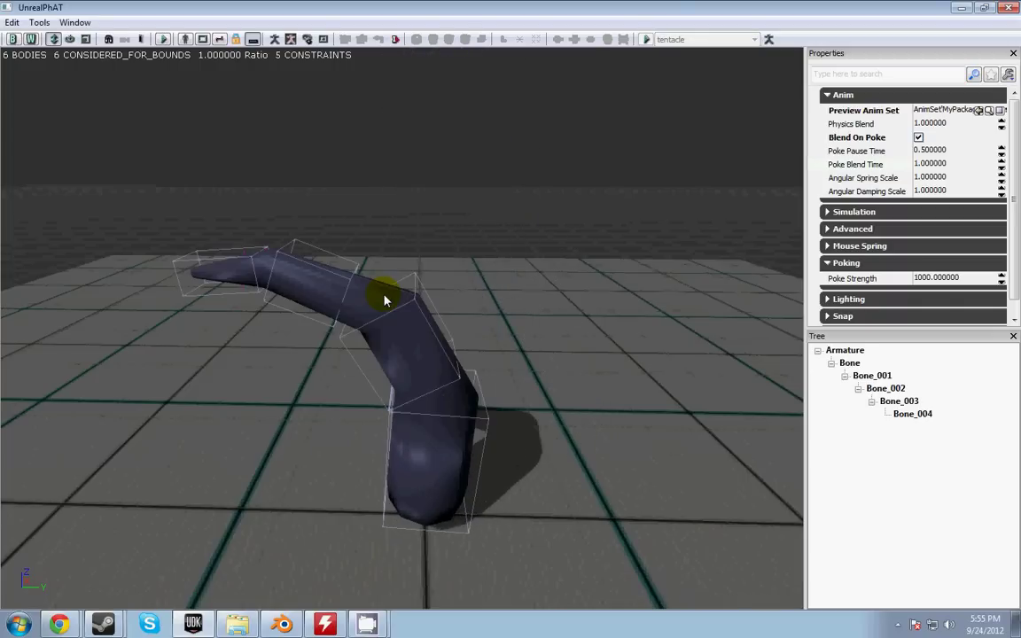